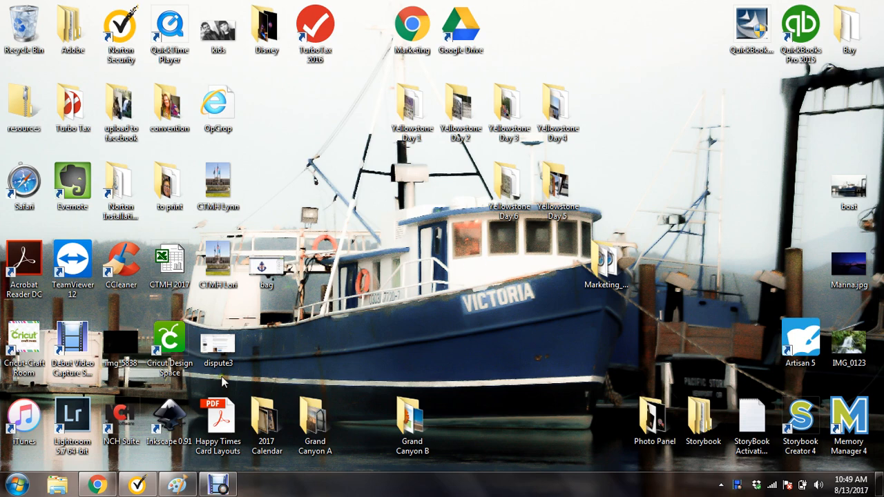
- Switch to Cricut Design Space in Chrome and hide all gridlines on the canvas
{"action": "left_click", "coordinate": [95, 486]}
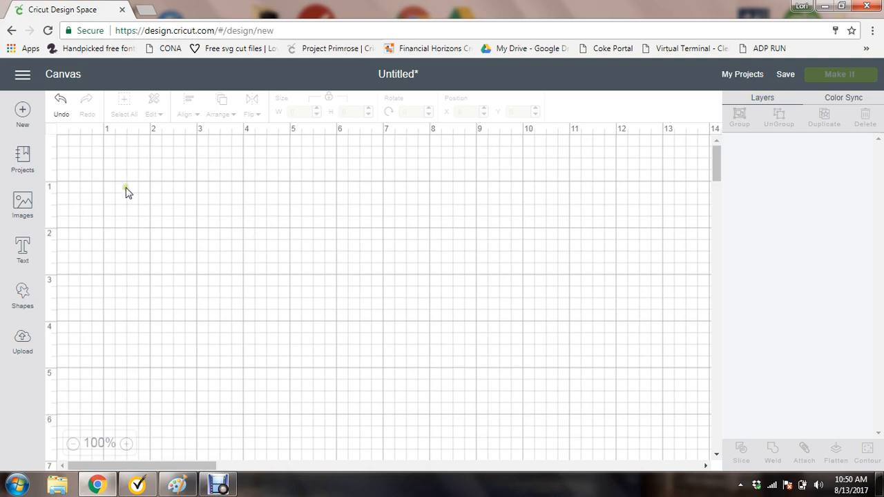
{"action": "left_click", "coordinate": [51, 133]}
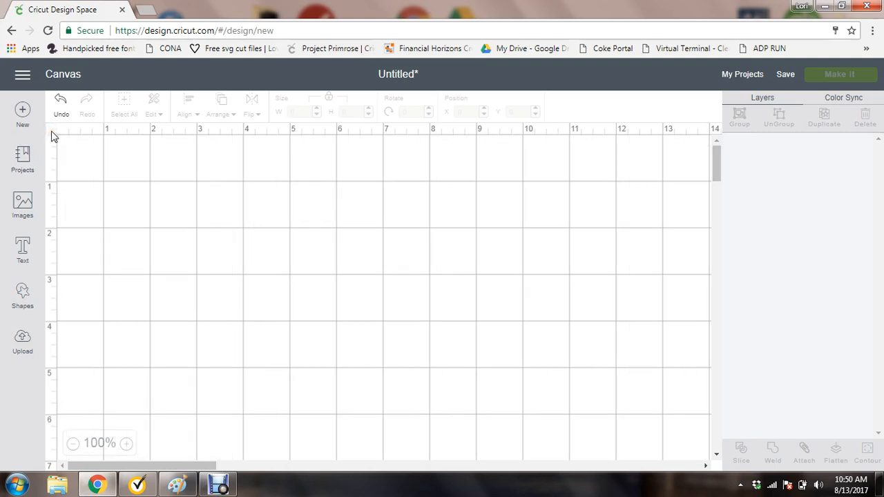
{"action": "left_click", "coordinate": [52, 133]}
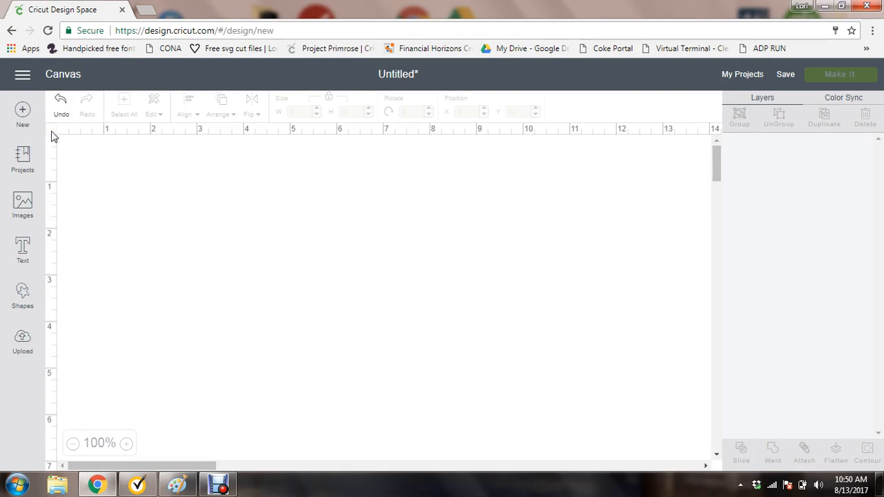
- Add a text object reading TEST to the canvas
{"action": "left_click", "coordinate": [23, 253]}
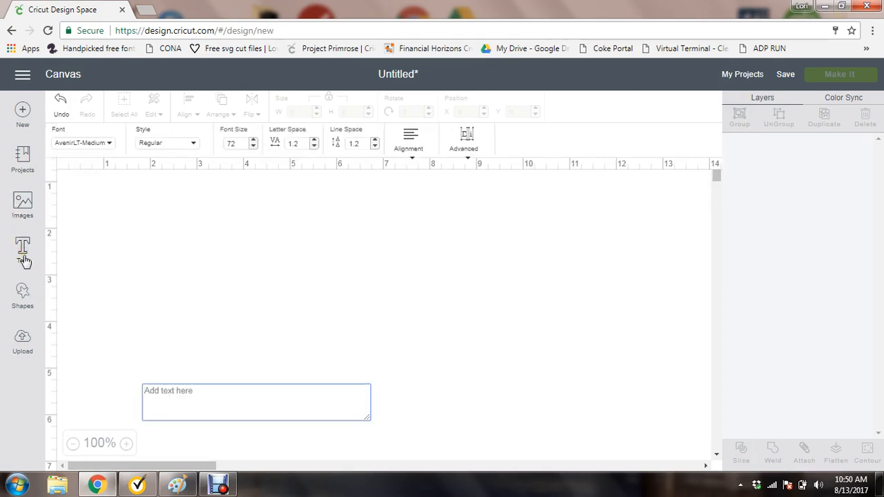
{"action": "type", "text": "TEST"}
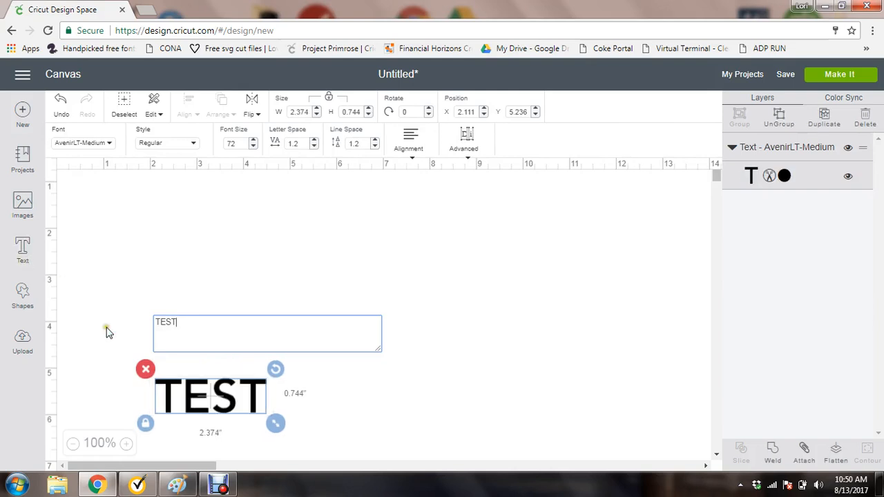
{"action": "left_click_drag", "start_coordinate": [208, 395], "coordinate": [217, 212]}
{"action": "left_click", "coordinate": [394, 311]}
- Move the TEST text to about X 1.97, Y 1.29, enlarge it to about 4.25" wide, and dismiss the CCleaner alert
{"action": "left_click", "coordinate": [199, 398]}
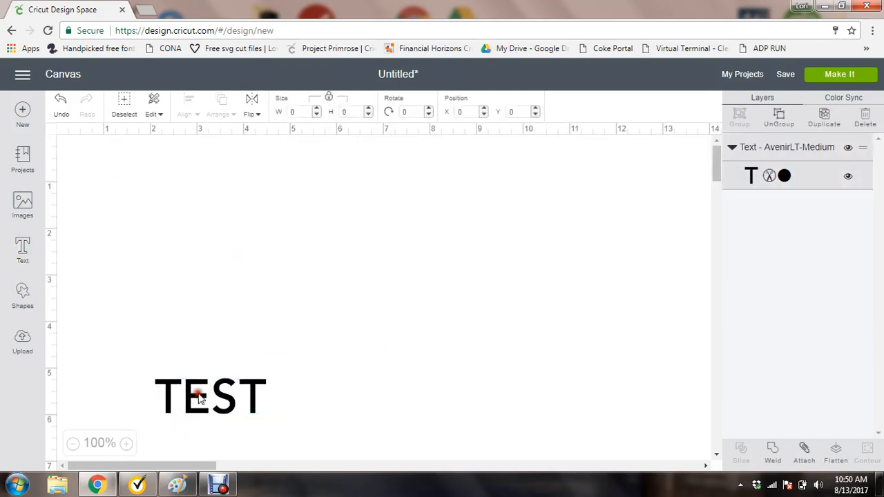
{"action": "left_click_drag", "start_coordinate": [209, 395], "coordinate": [217, 327]}
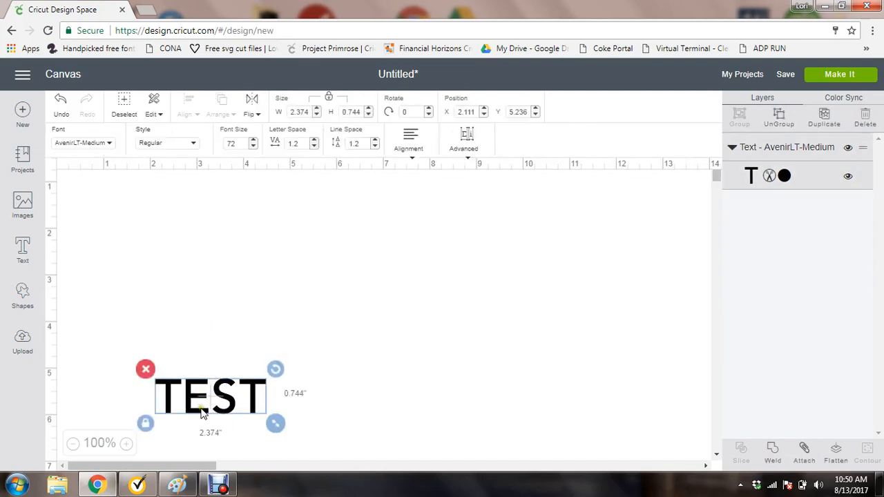
{"action": "left_click", "coordinate": [223, 402]}
{"action": "left_click", "coordinate": [195, 404]}
{"action": "left_click_drag", "start_coordinate": [196, 404], "coordinate": [213, 226]}
{"action": "left_click_drag", "start_coordinate": [273, 250], "coordinate": [355, 311]}
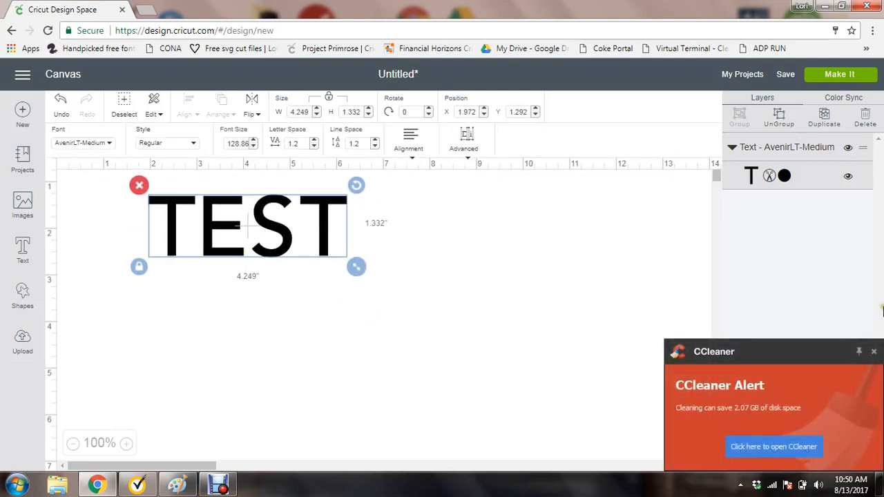
{"action": "left_click", "coordinate": [875, 353]}
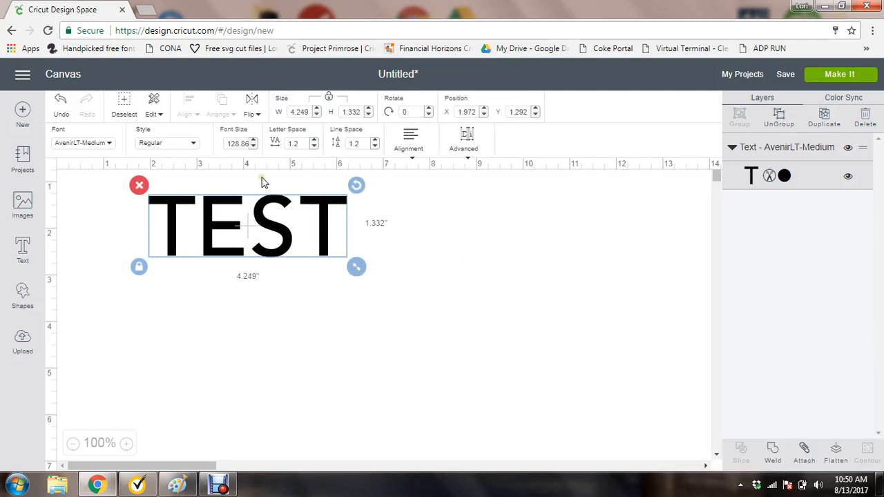
- Change the TEST text's font to the system font Arial Black and deselect the text
{"action": "left_click", "coordinate": [108, 145]}
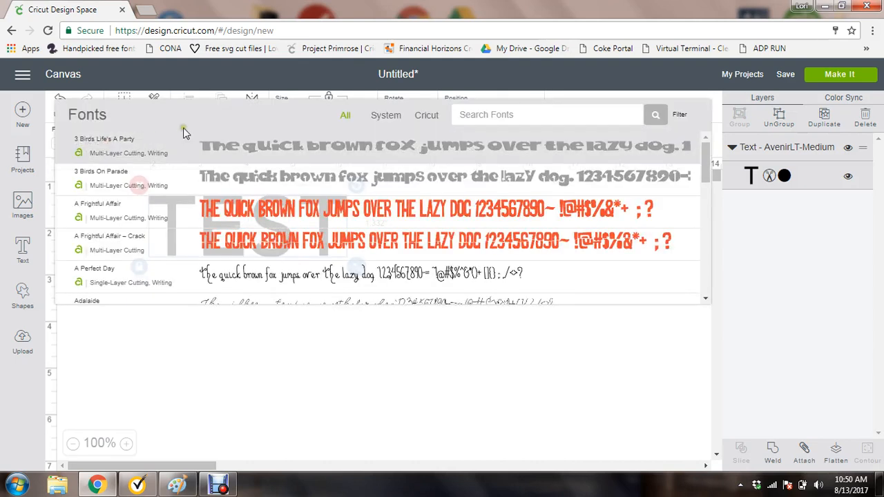
{"action": "left_click", "coordinate": [386, 118]}
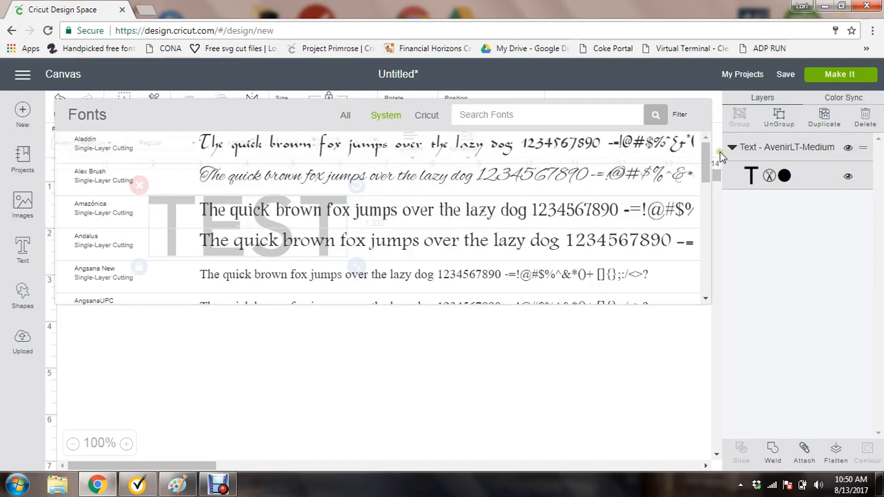
{"action": "left_click_drag", "start_coordinate": [703, 156], "coordinate": [703, 163]}
{"action": "scroll", "coordinate": [703, 194], "scroll_direction": "down", "scroll_amount": 5}
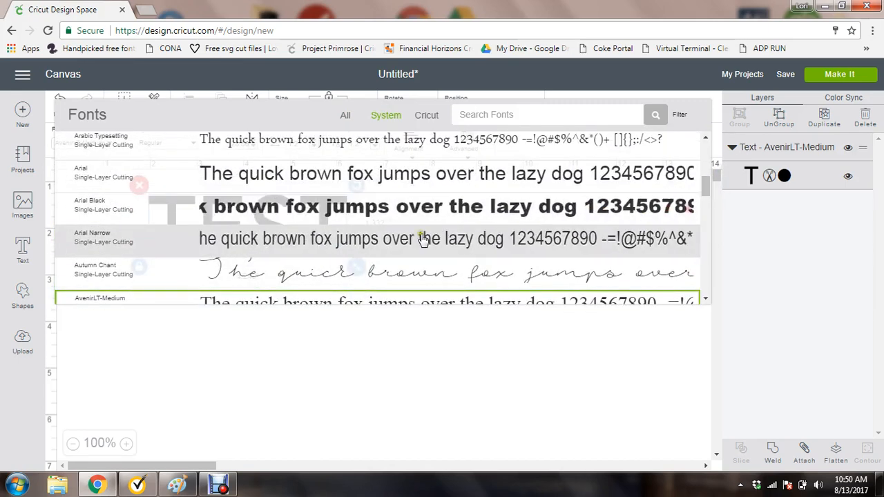
{"action": "left_click", "coordinate": [391, 213]}
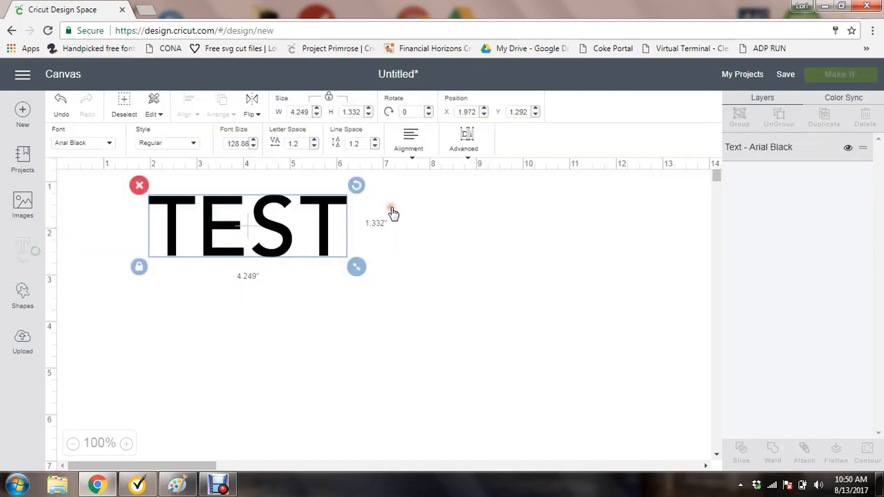
{"action": "left_click", "coordinate": [528, 232]}
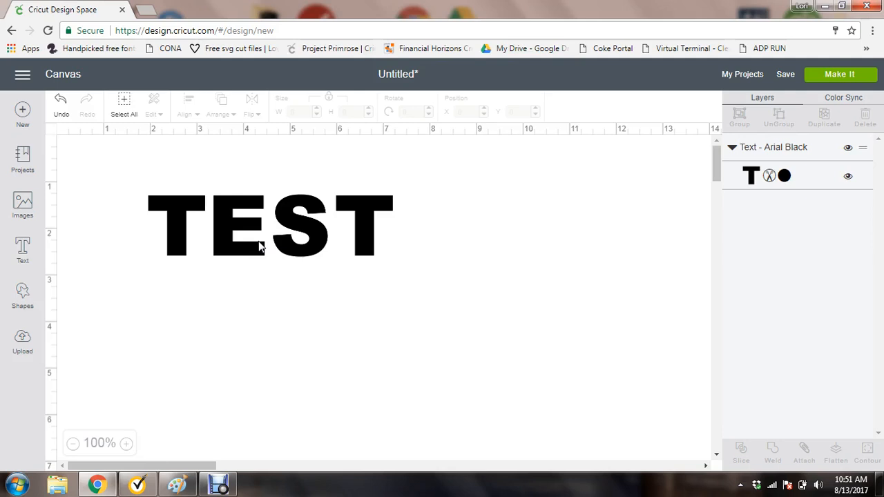
- Paste the canvas screenshot into Paint and cut out an area of about 429 × 161 px around the word TEST
{"action": "left_click", "coordinate": [180, 488]}
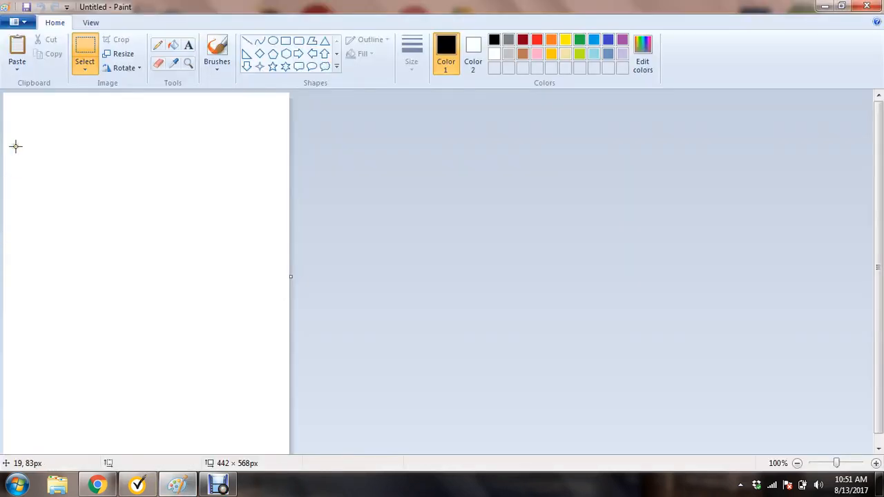
{"action": "left_click", "coordinate": [17, 47]}
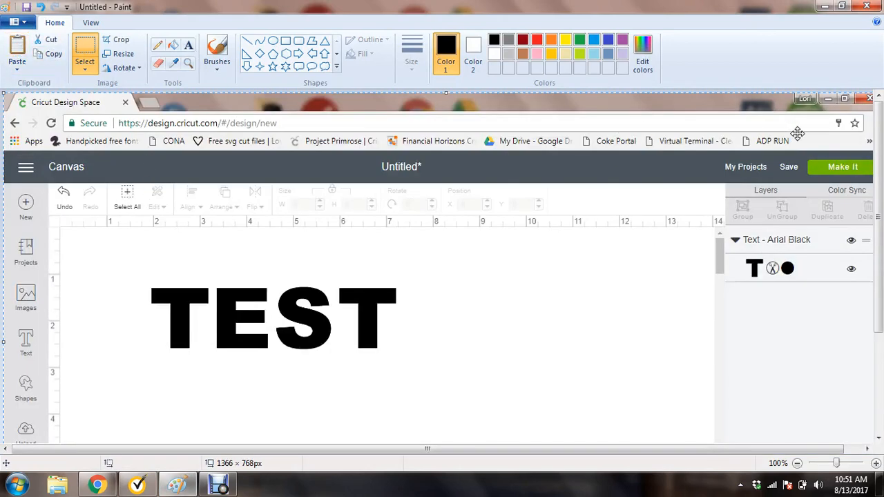
{"action": "left_click_drag", "start_coordinate": [881, 117], "coordinate": [876, 179]}
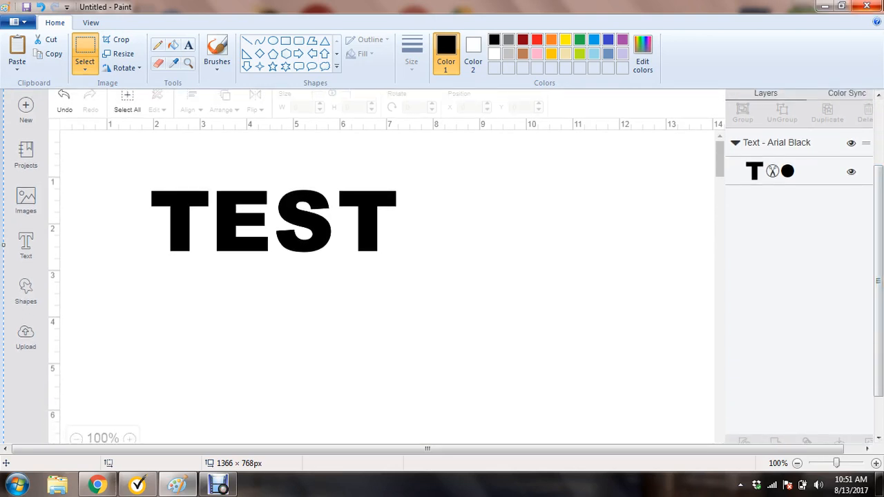
{"action": "left_click", "coordinate": [82, 45]}
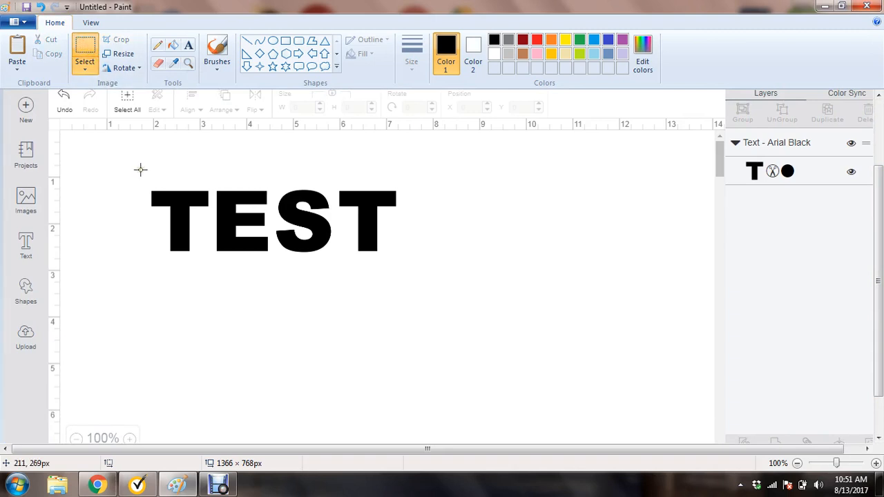
{"action": "mouse_move", "coordinate": [137, 169]}
{"action": "left_mouse_down"}
{"action": "mouse_move", "coordinate": [412, 239]}
{"action": "mouse_move", "coordinate": [412, 276]}
{"action": "left_mouse_up"}
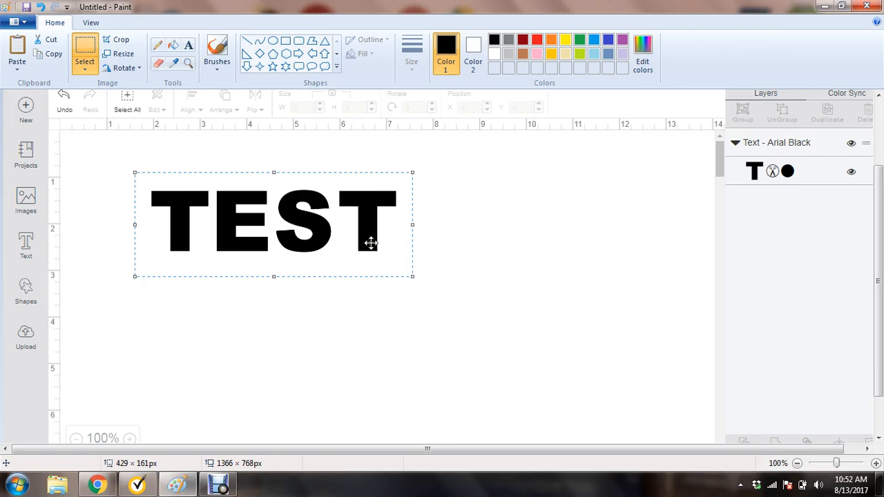
{"action": "left_click", "coordinate": [54, 42]}
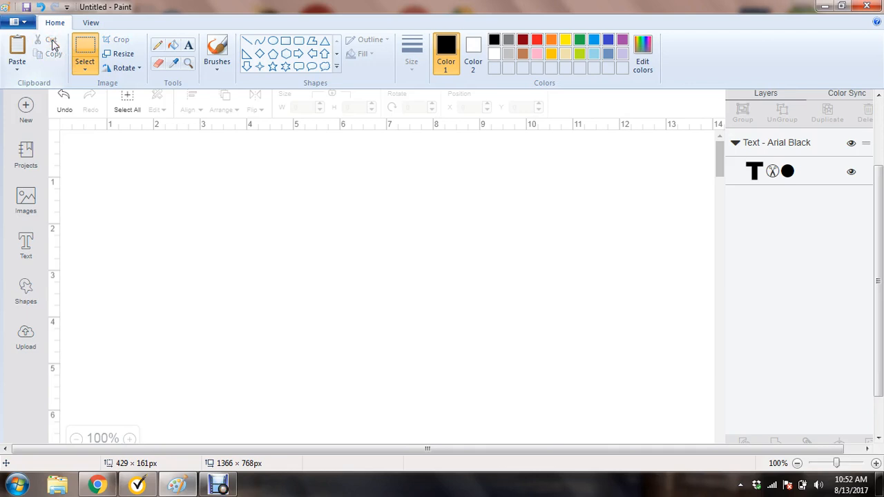
- Start a new picture without saving the screenshot and paste the cut-out word TEST into it
{"action": "left_click", "coordinate": [15, 24]}
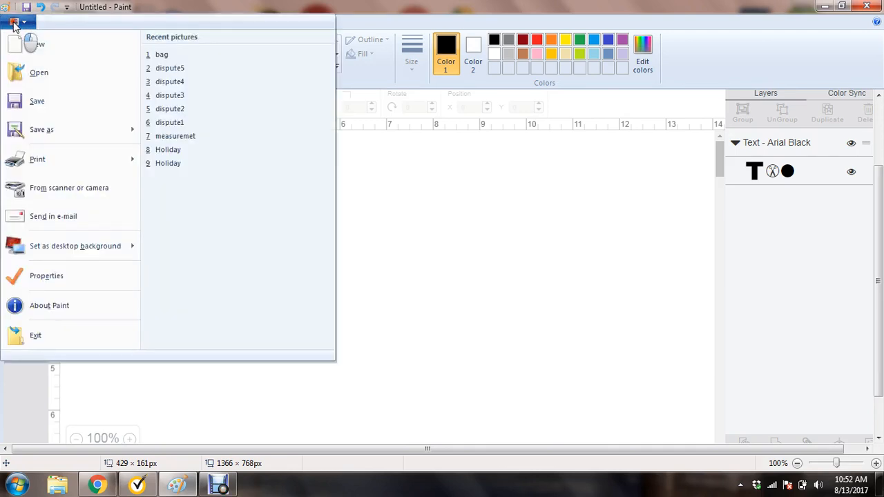
{"action": "left_click", "coordinate": [37, 47]}
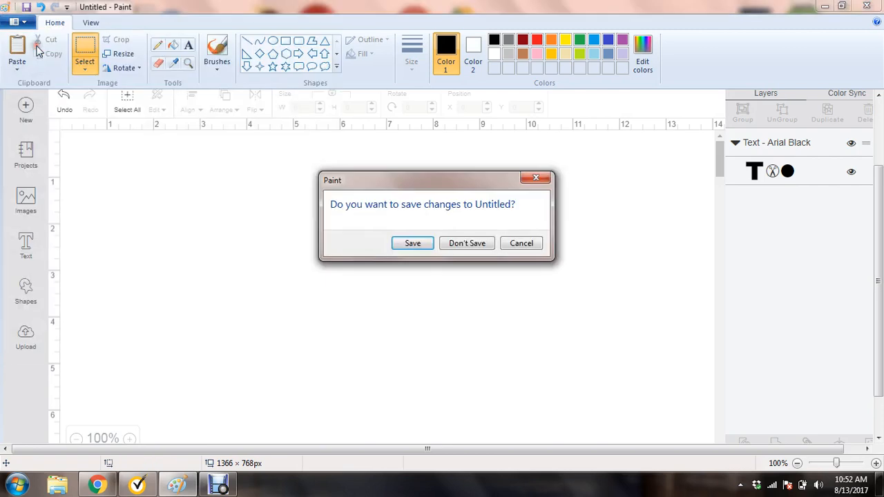
{"action": "left_click", "coordinate": [468, 245]}
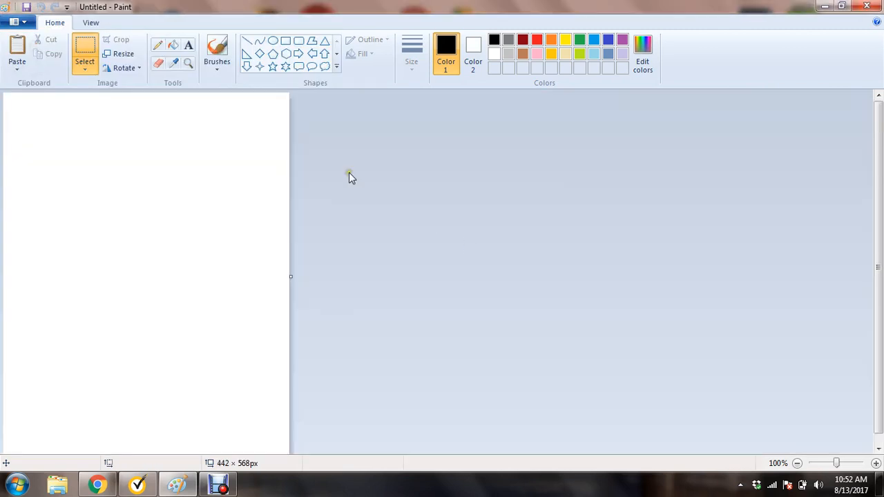
{"action": "left_click", "coordinate": [17, 50]}
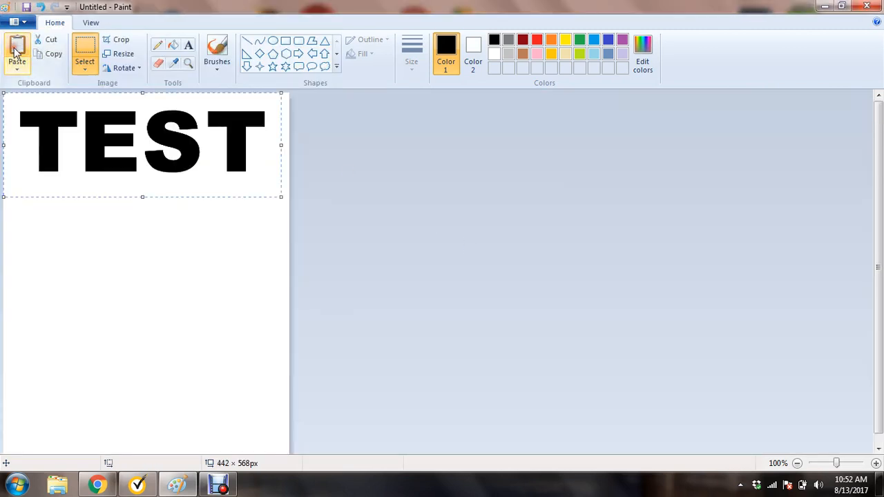
{"action": "left_click", "coordinate": [190, 233]}
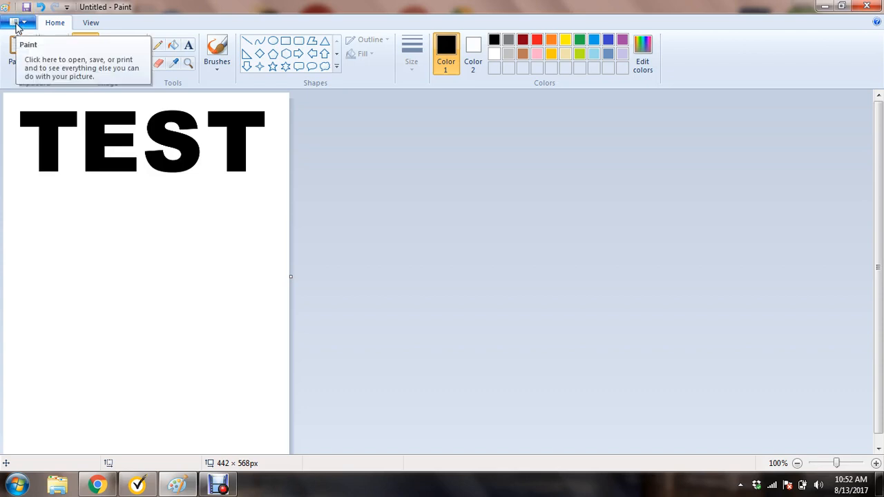
- Save the picture to the Desktop as a JPEG named TEST and close Paint
{"action": "left_click", "coordinate": [17, 25]}
{"action": "left_click", "coordinate": [41, 131]}
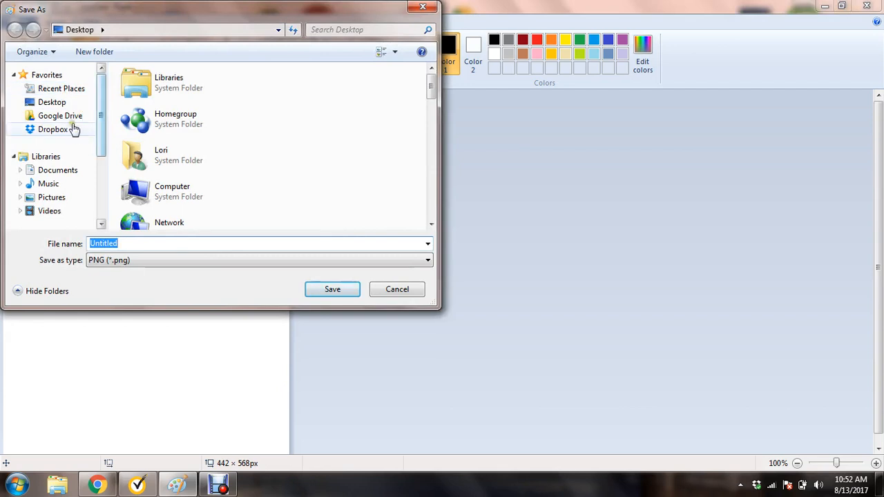
{"action": "left_click", "coordinate": [55, 102]}
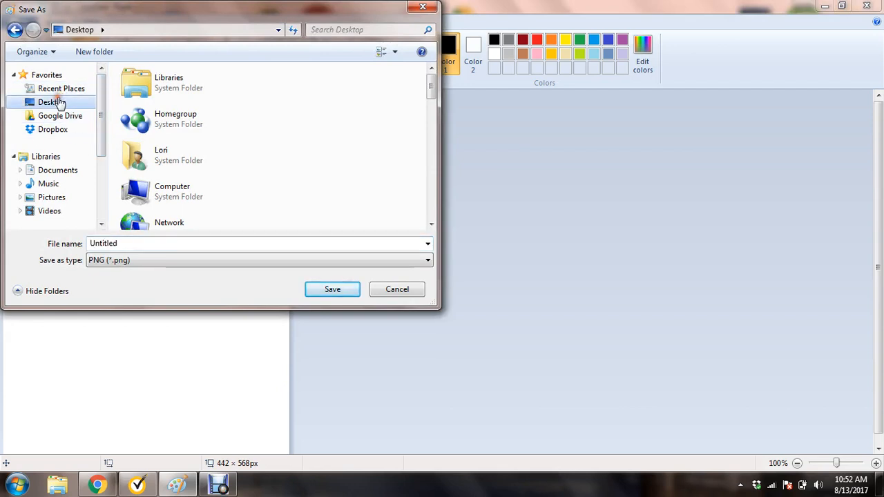
{"action": "double_click", "coordinate": [134, 247]}
{"action": "type", "text": "TEST"}
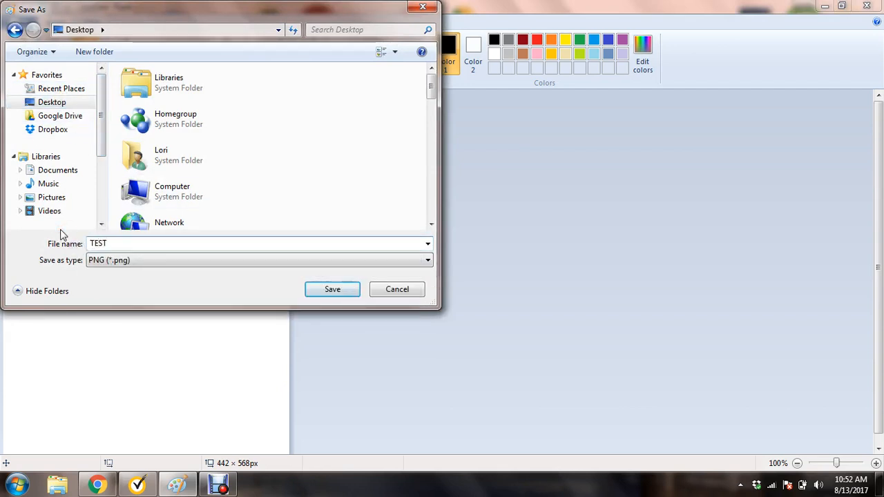
{"action": "left_click", "coordinate": [428, 260]}
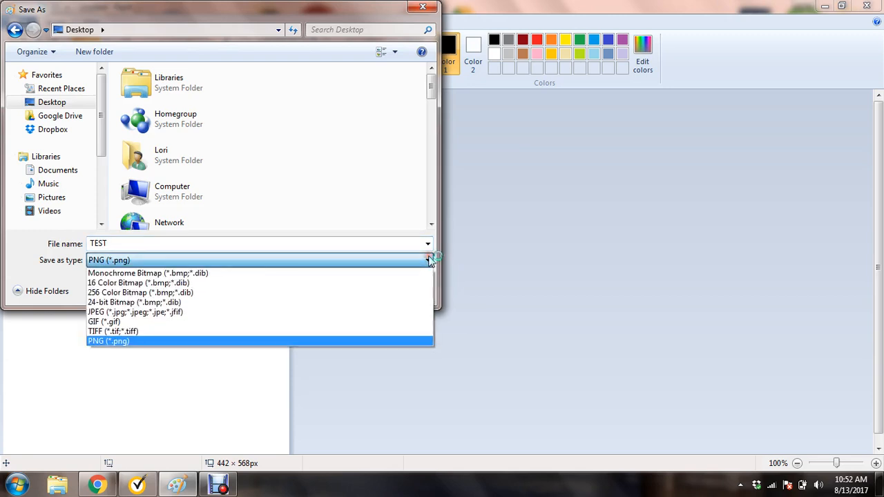
{"action": "left_click", "coordinate": [207, 312]}
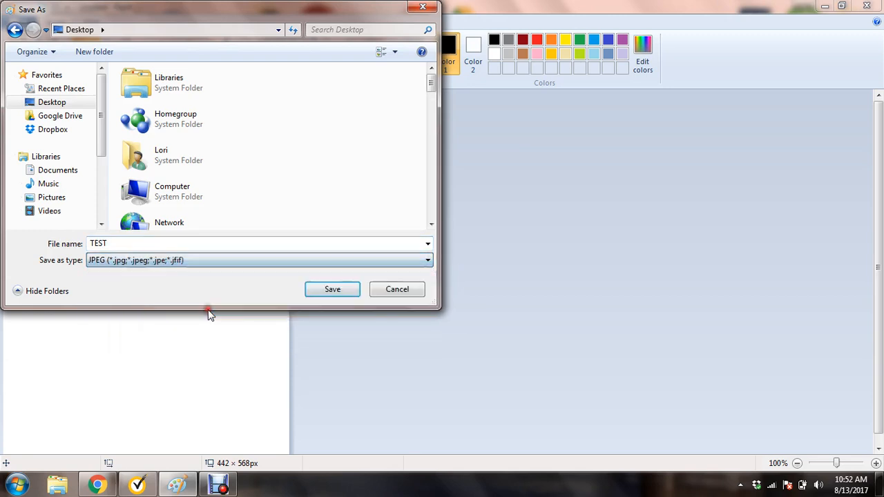
{"action": "left_click", "coordinate": [332, 289]}
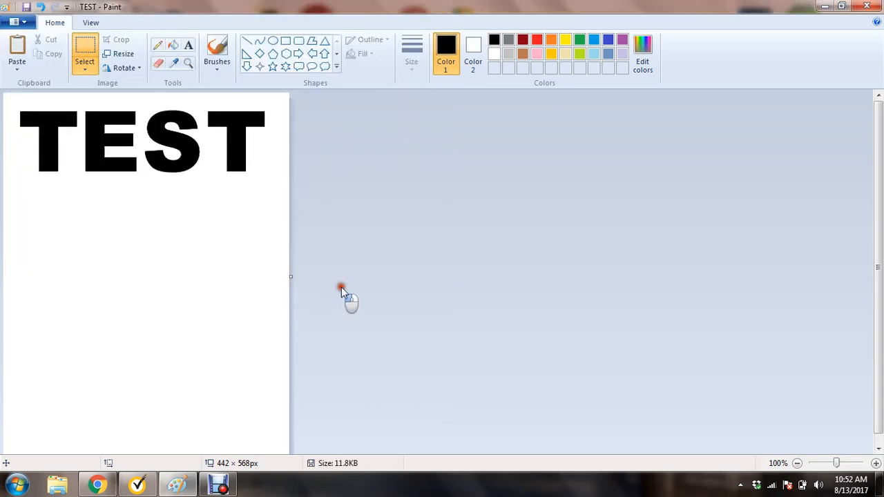
{"action": "left_click", "coordinate": [871, 6]}
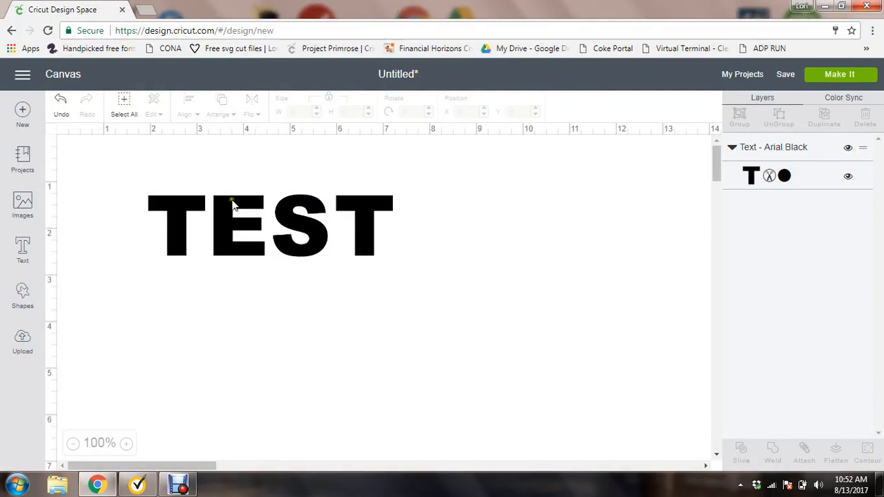
- Move the TEST text on the Cricut canvas to about X 7.54, Y 4.65
{"action": "left_click_drag", "start_coordinate": [221, 219], "coordinate": [441, 303]}
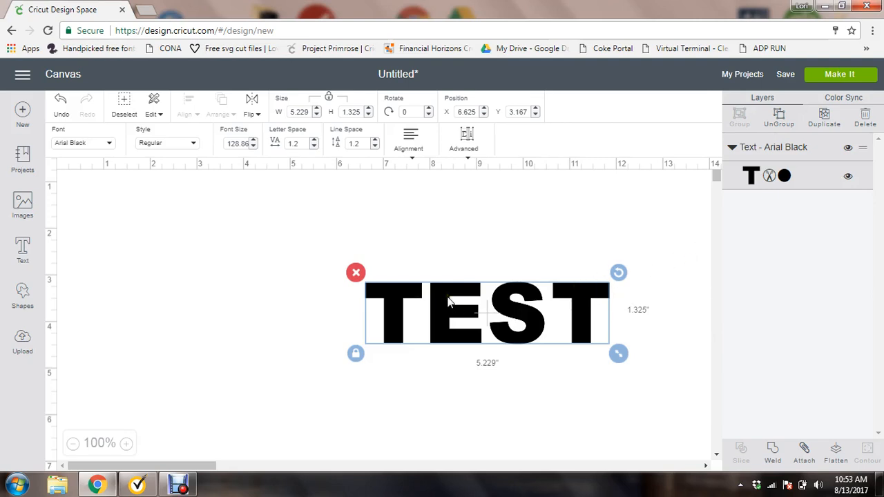
{"action": "left_click_drag", "start_coordinate": [456, 316], "coordinate": [495, 380]}
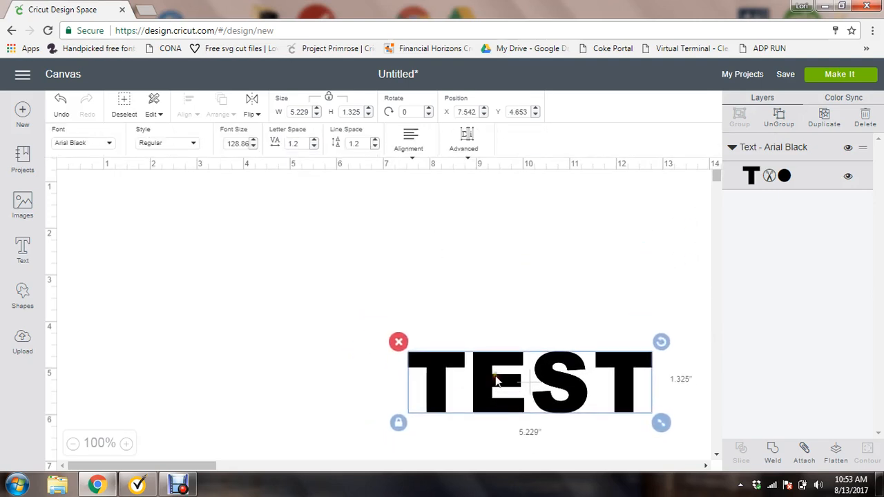
- Load the TEST JPEG from the Desktop as a new image upload
{"action": "left_click", "coordinate": [22, 205]}
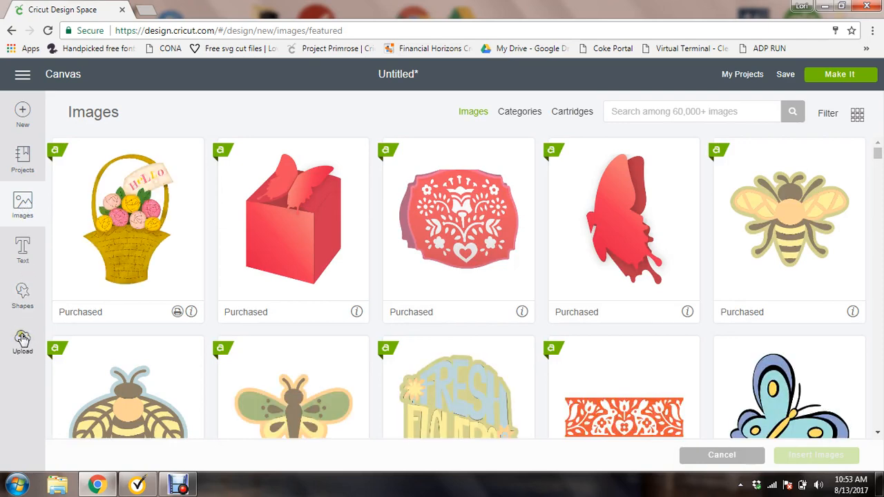
{"action": "left_click", "coordinate": [22, 338]}
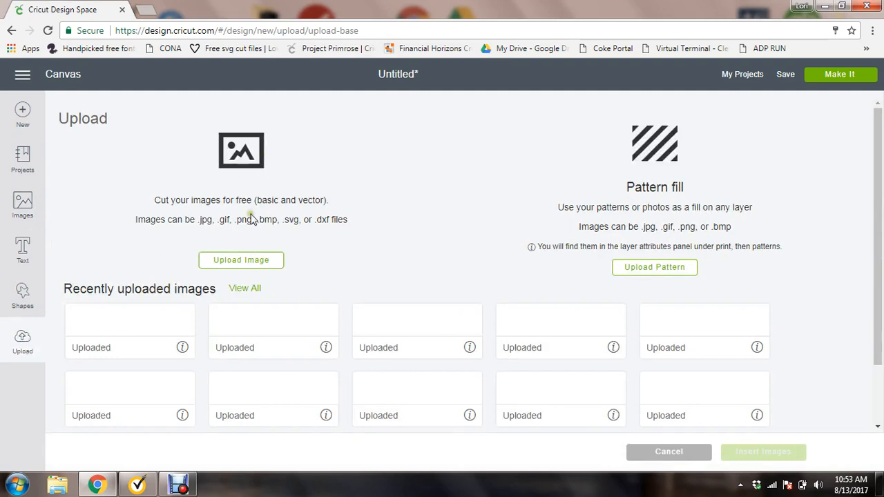
{"action": "left_click", "coordinate": [233, 259]}
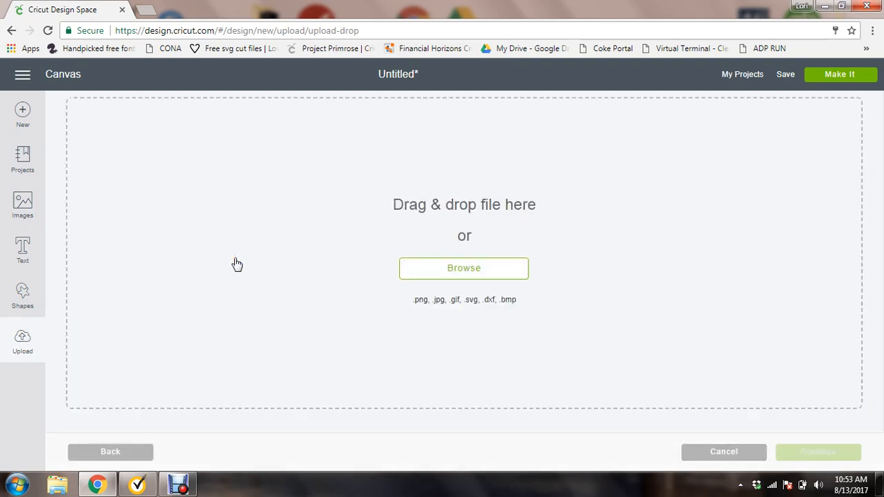
{"action": "left_click", "coordinate": [458, 270]}
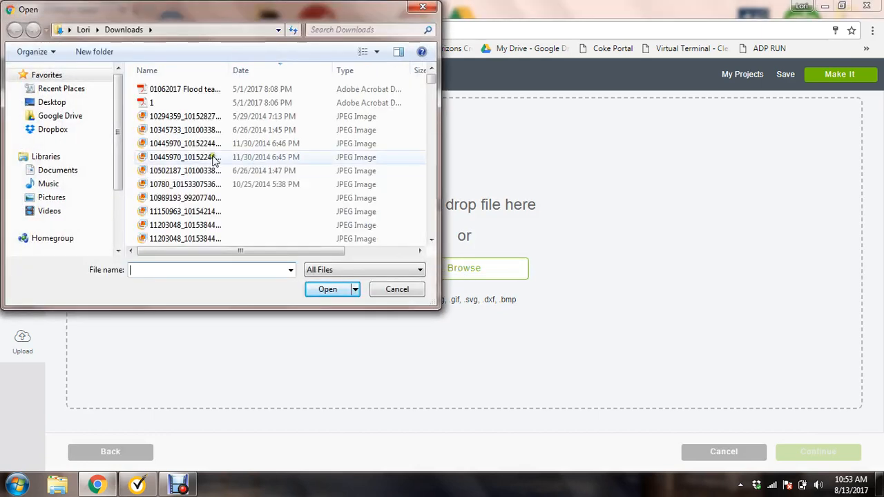
{"action": "left_click", "coordinate": [50, 103]}
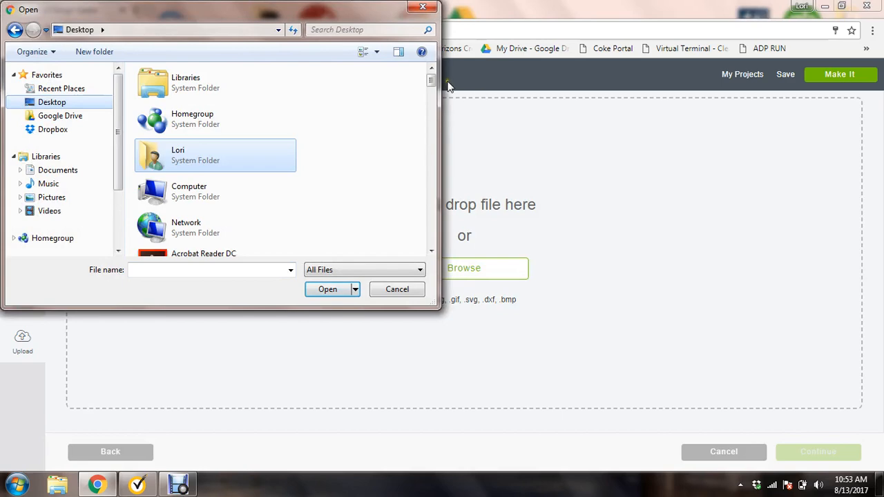
{"action": "left_click_drag", "start_coordinate": [431, 80], "coordinate": [431, 238]}
{"action": "left_click", "coordinate": [192, 237]}
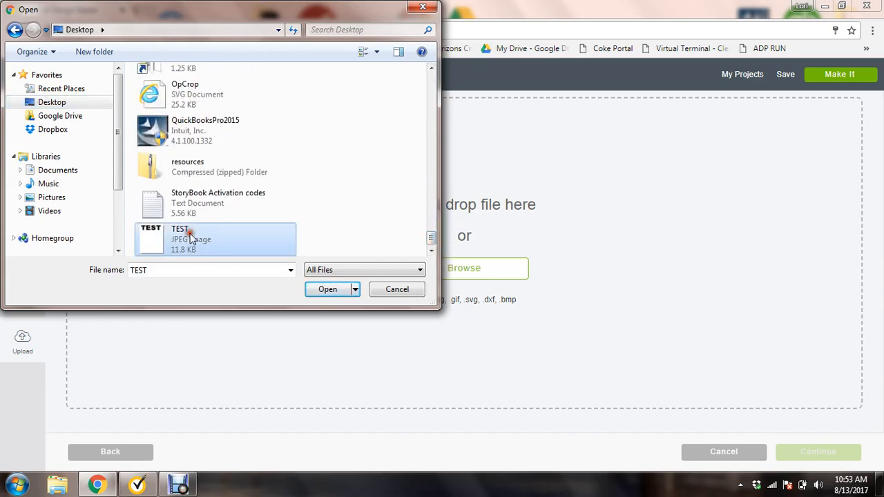
{"action": "left_click", "coordinate": [327, 289]}
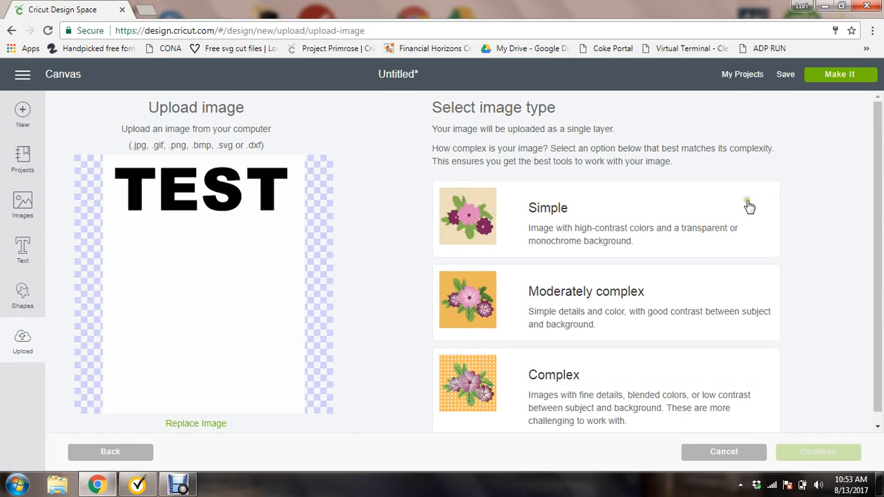
- Set the image type to Simple and erase the background around the word TEST
{"action": "left_click", "coordinate": [700, 225]}
{"action": "left_click", "coordinate": [700, 226]}
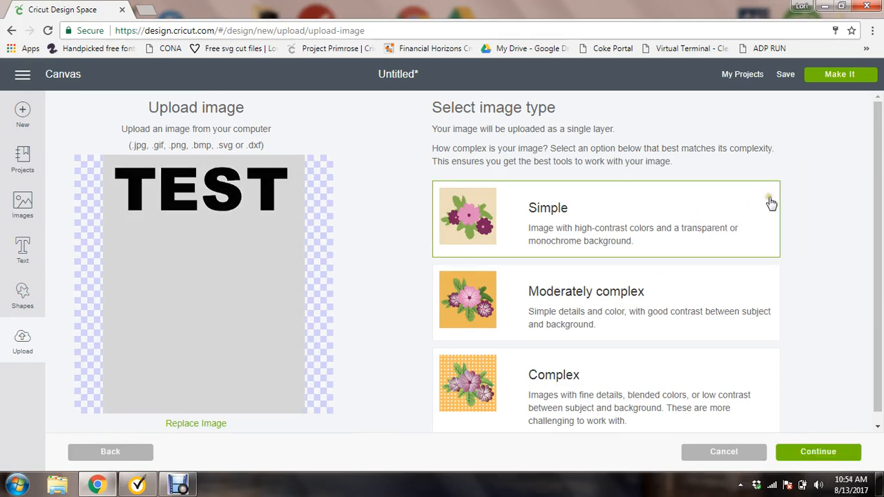
{"action": "left_click", "coordinate": [815, 453]}
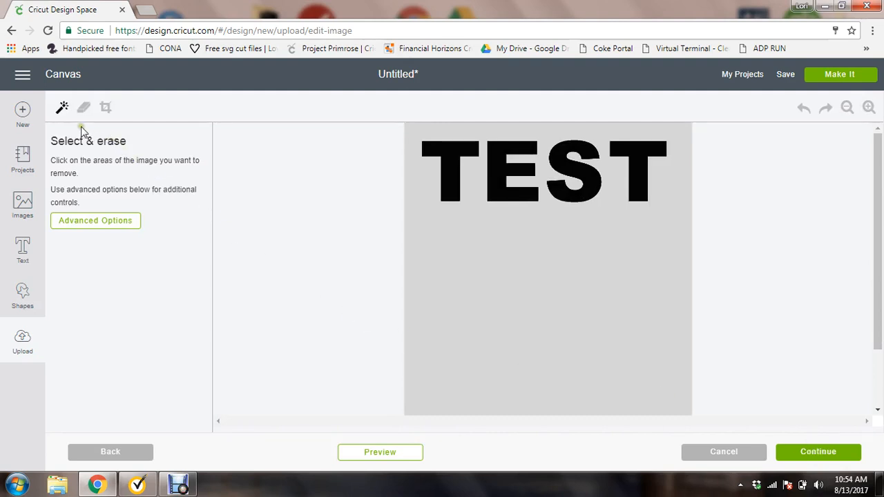
{"action": "left_click", "coordinate": [511, 264]}
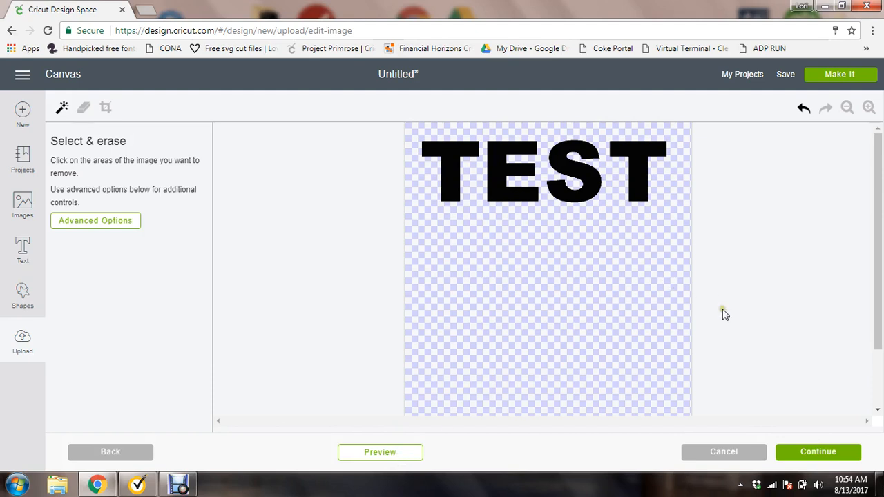
{"action": "left_click", "coordinate": [815, 453]}
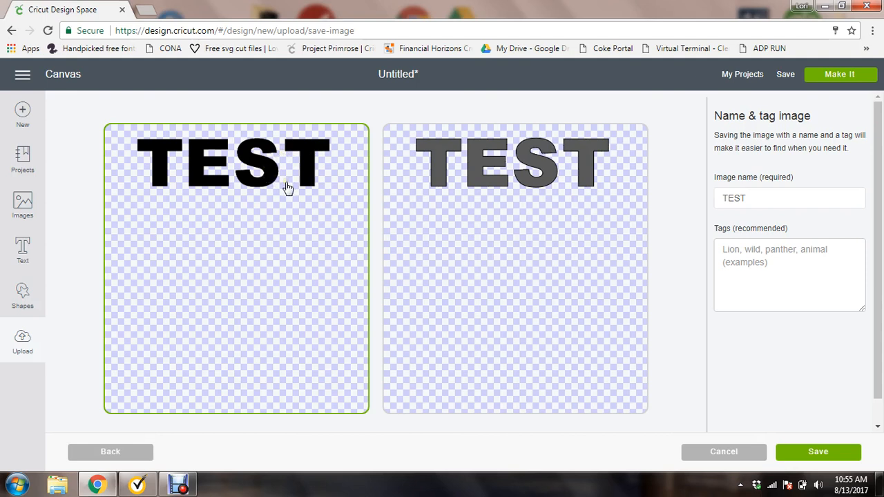
- Save the upload as a cut image under the name TEST and insert it onto the canvas
{"action": "left_click", "coordinate": [494, 184]}
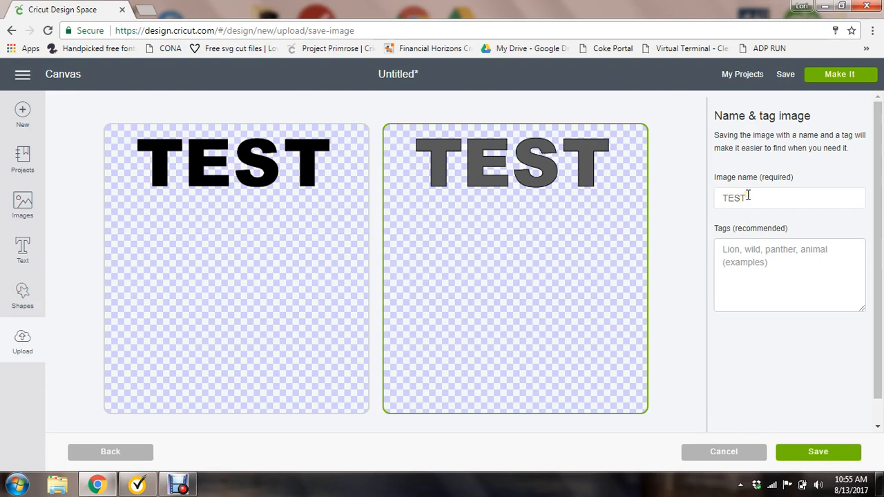
{"action": "left_click", "coordinate": [803, 459]}
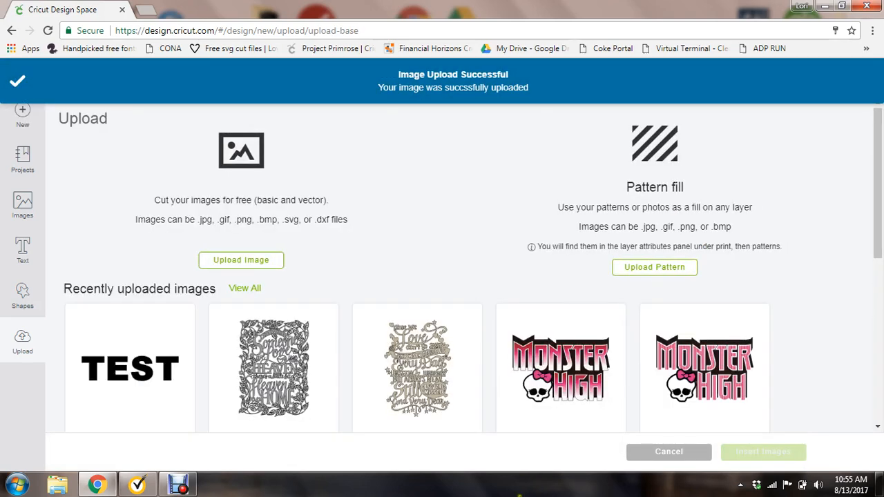
{"action": "left_click", "coordinate": [122, 366]}
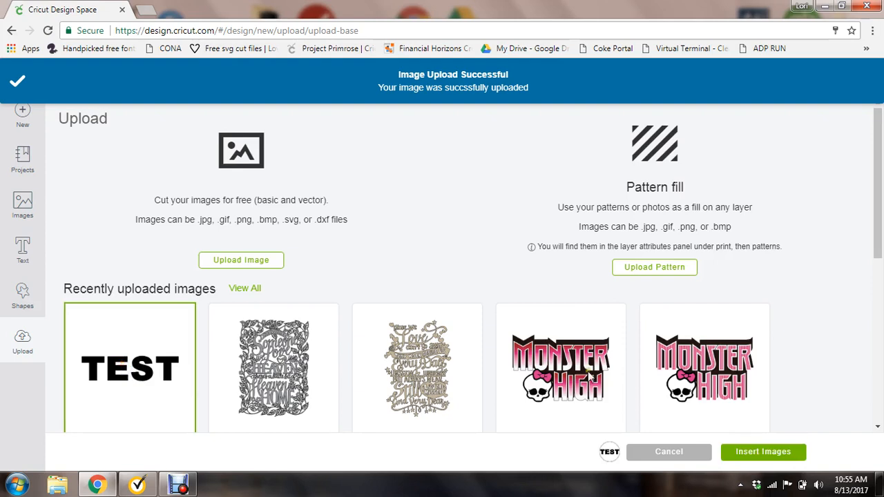
{"action": "left_click", "coordinate": [753, 456]}
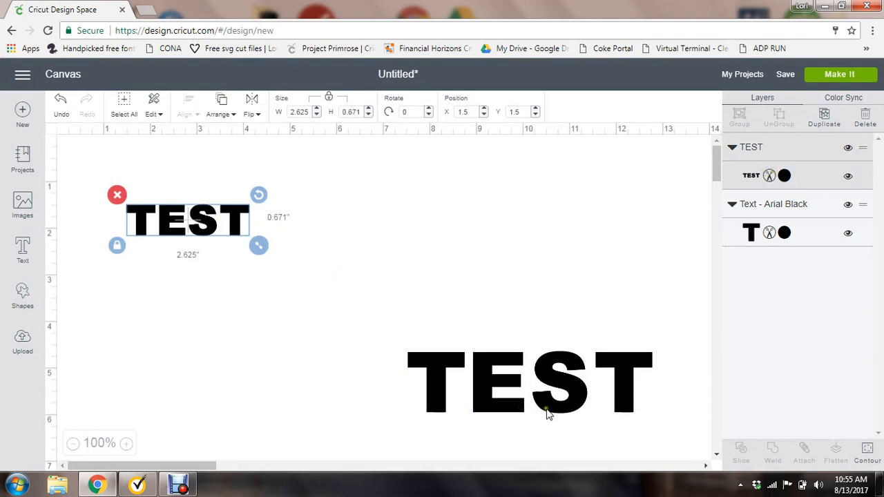
- Recolor the original Arial Black TEST text to Very Berry red
{"action": "left_click", "coordinate": [558, 387]}
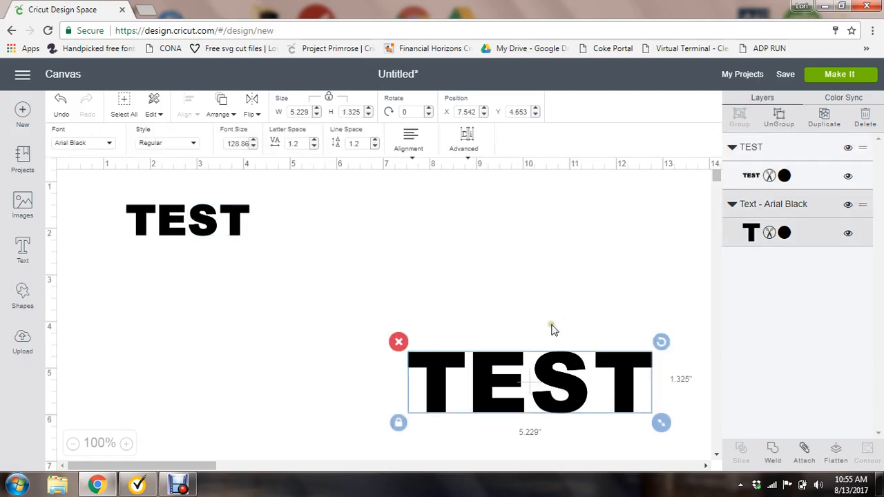
{"action": "left_click", "coordinate": [751, 234]}
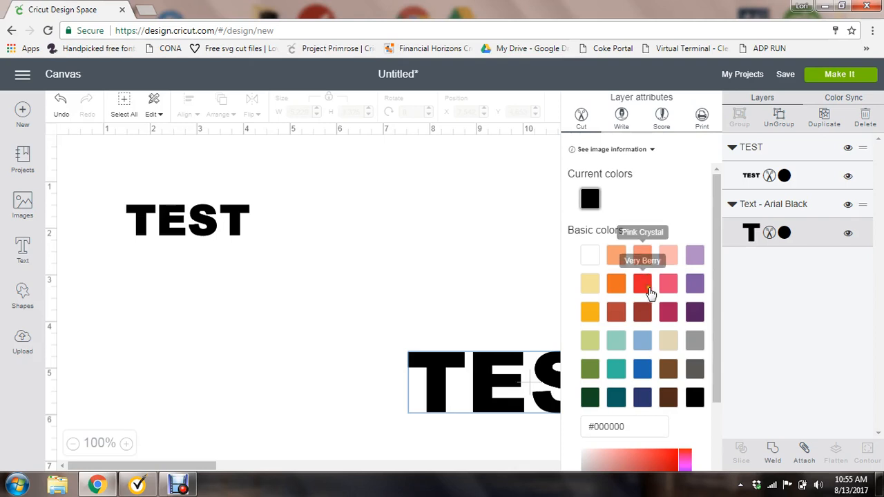
{"action": "left_click", "coordinate": [648, 290]}
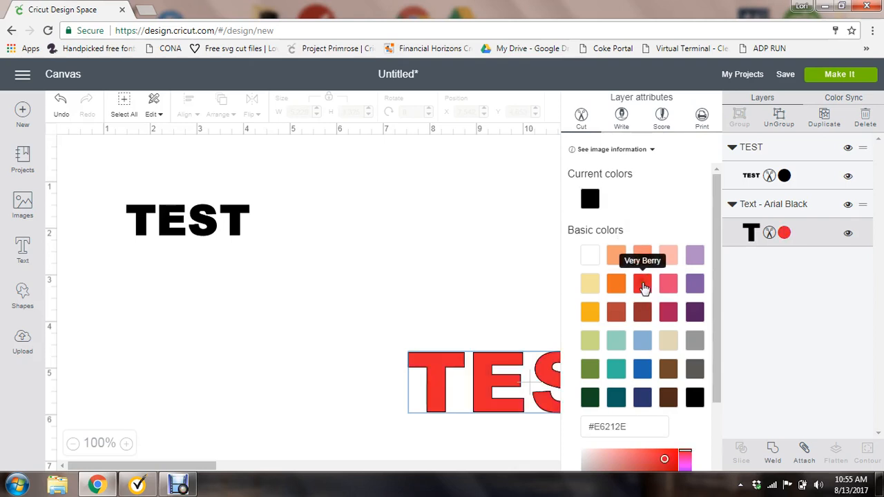
{"action": "left_click", "coordinate": [486, 242]}
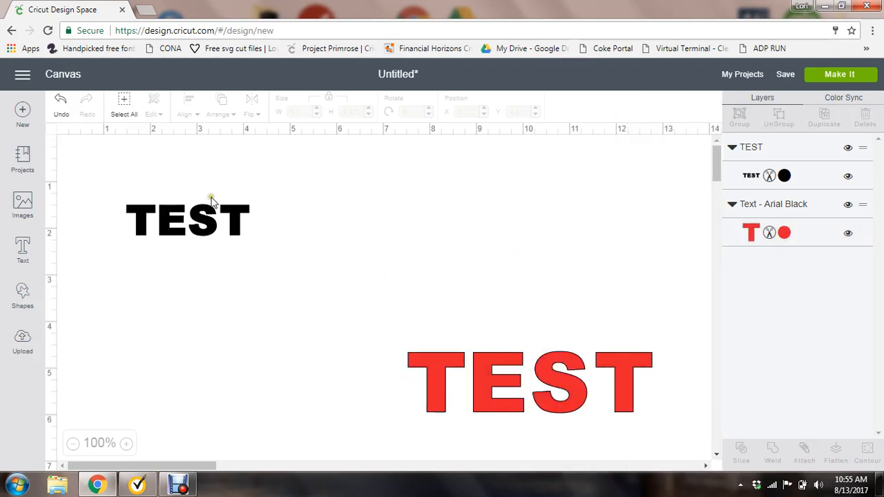
- Enlarge the black TEST image to about 6.9 × 1.77 in and move the red text below it to about X 4.58, Y 4.22
{"action": "left_click", "coordinate": [196, 230]}
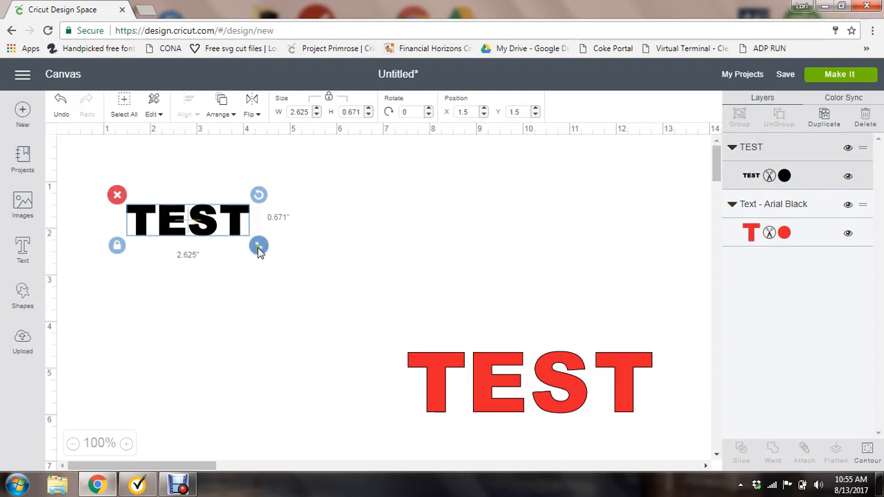
{"action": "left_click_drag", "start_coordinate": [258, 245], "coordinate": [352, 369]}
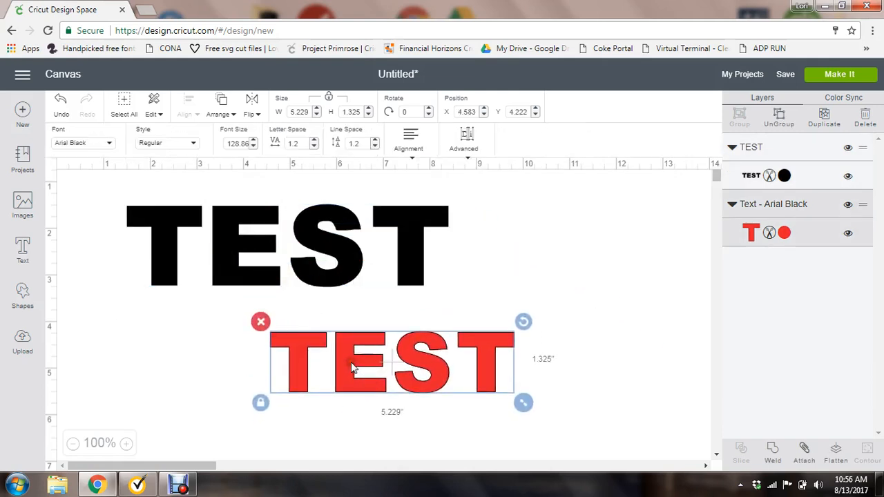
{"action": "right_click", "coordinate": [351, 365]}
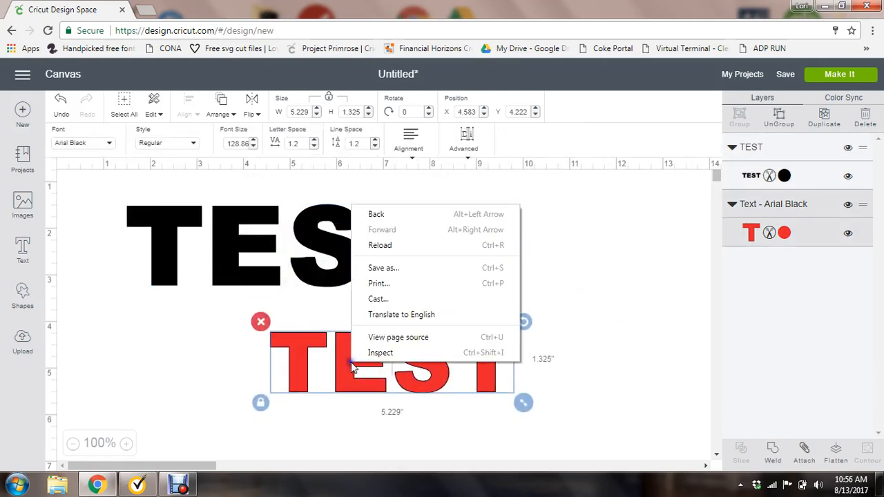
{"action": "left_click", "coordinate": [579, 378]}
- Ungroup the red TEST text and place each of its letters over the matching letter of the black image
{"action": "left_click", "coordinate": [426, 355]}
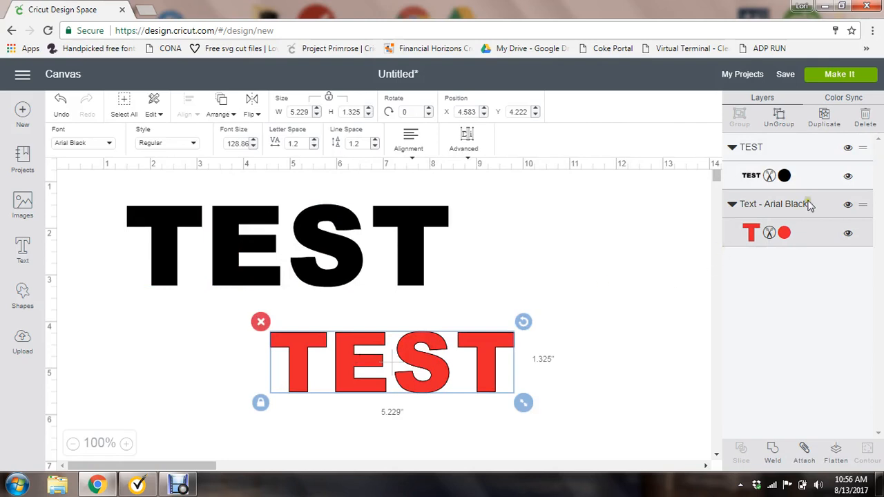
{"action": "left_click", "coordinate": [779, 119]}
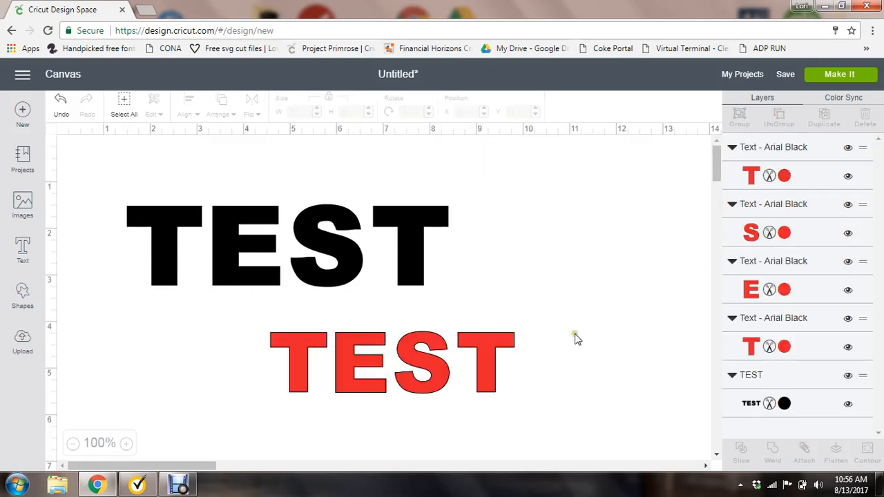
{"action": "left_click_drag", "start_coordinate": [288, 364], "coordinate": [170, 235]}
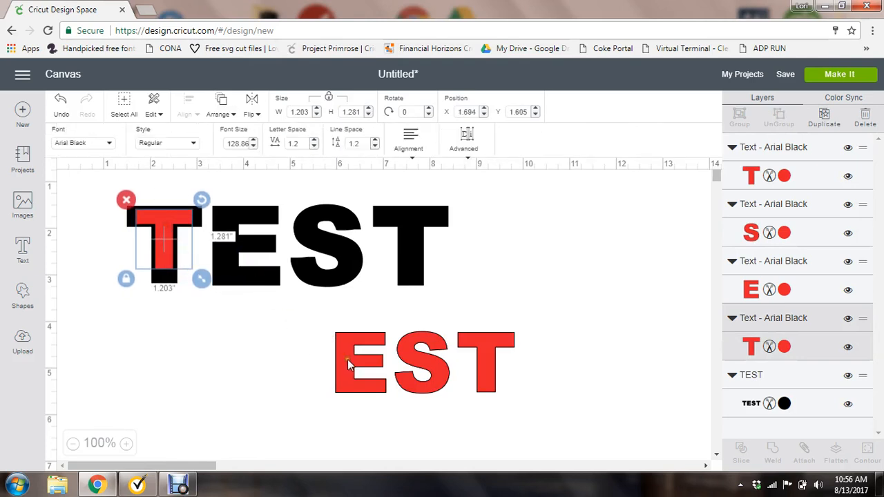
{"action": "left_click_drag", "start_coordinate": [347, 359], "coordinate": [230, 235]}
{"action": "left_click_drag", "start_coordinate": [409, 346], "coordinate": [308, 228]}
{"action": "left_click_drag", "start_coordinate": [310, 233], "coordinate": [312, 235]}
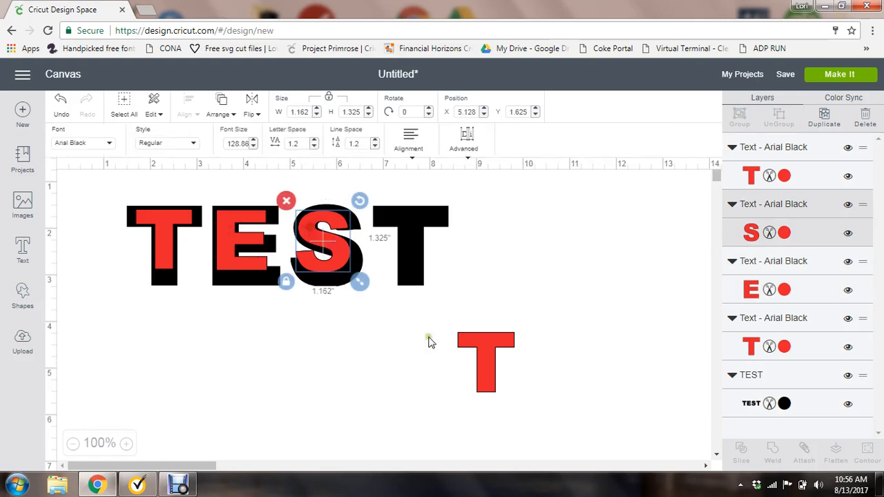
{"action": "left_click_drag", "start_coordinate": [497, 364], "coordinate": [403, 217]}
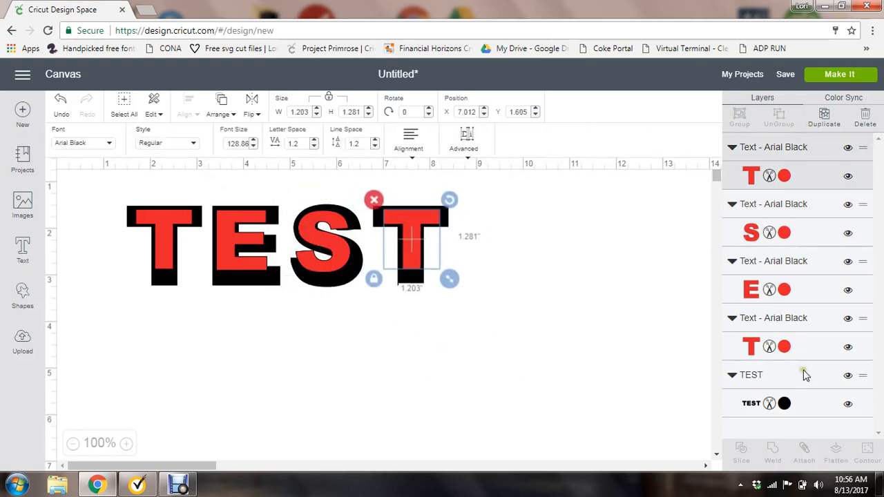
- Shrink the black TEST image to about 5.33 × 1.36 in and align the first red T over it at about X 1.56, Y 1.54
{"action": "left_click", "coordinate": [801, 412]}
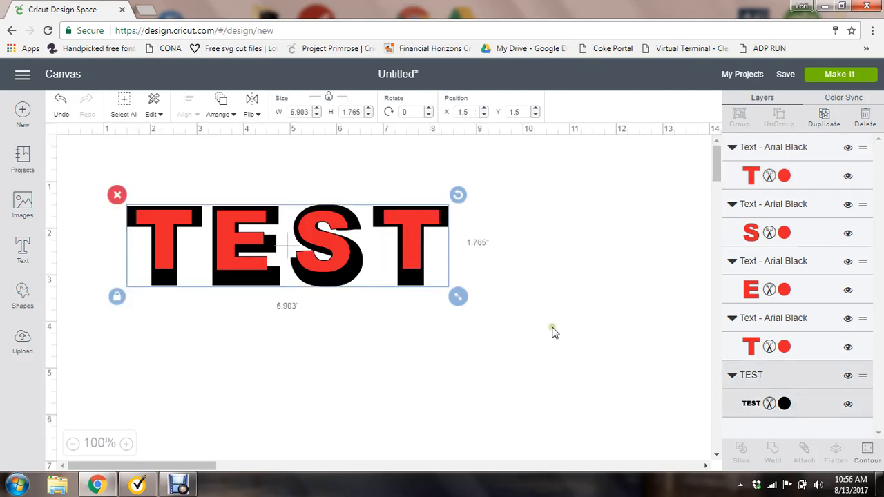
{"action": "left_click_drag", "start_coordinate": [459, 297], "coordinate": [384, 256]}
{"action": "left_click_drag", "start_coordinate": [161, 246], "coordinate": [153, 241]}
{"action": "left_click", "coordinate": [786, 404]}
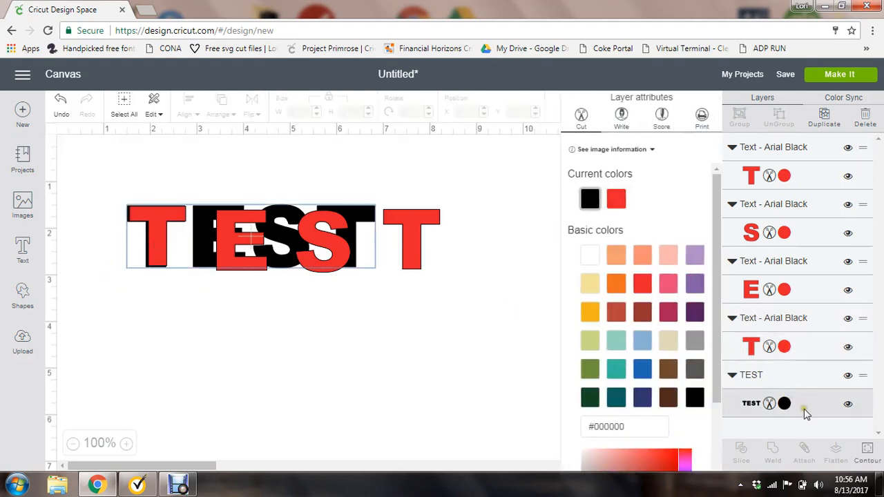
{"action": "left_click", "coordinate": [805, 410]}
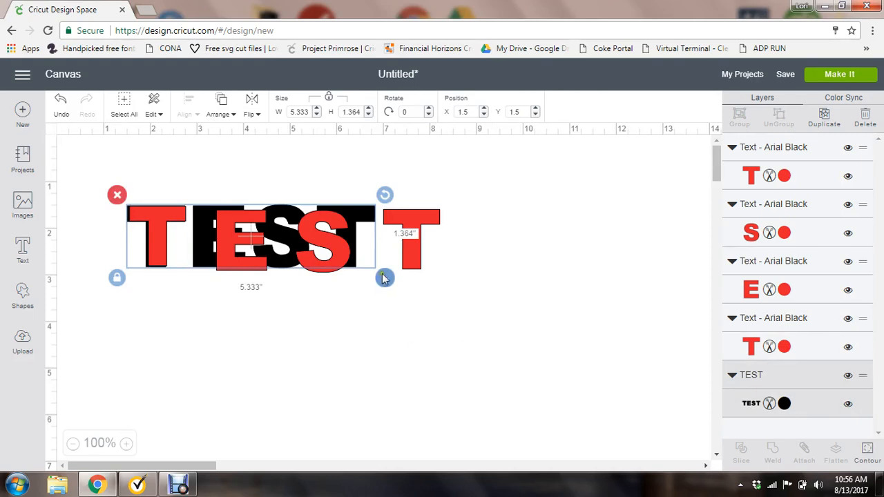
- Enlarge the black TEST image slightly so it borders the first red T, and delete the last red T
{"action": "left_click_drag", "start_coordinate": [385, 279], "coordinate": [568, 370]}
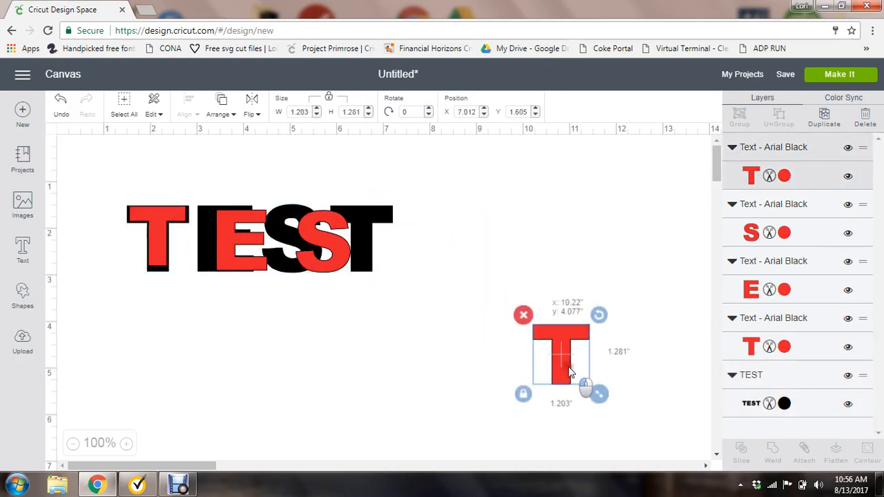
{"action": "left_click", "coordinate": [522, 312]}
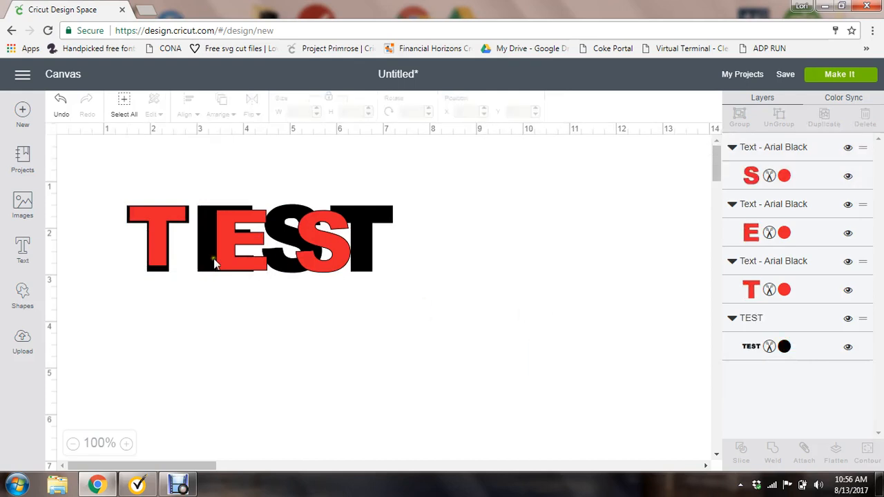
- Center the red T and the red E over their black letters, with the E at about X 3.08, Y 1.56
{"action": "left_click", "coordinate": [156, 232]}
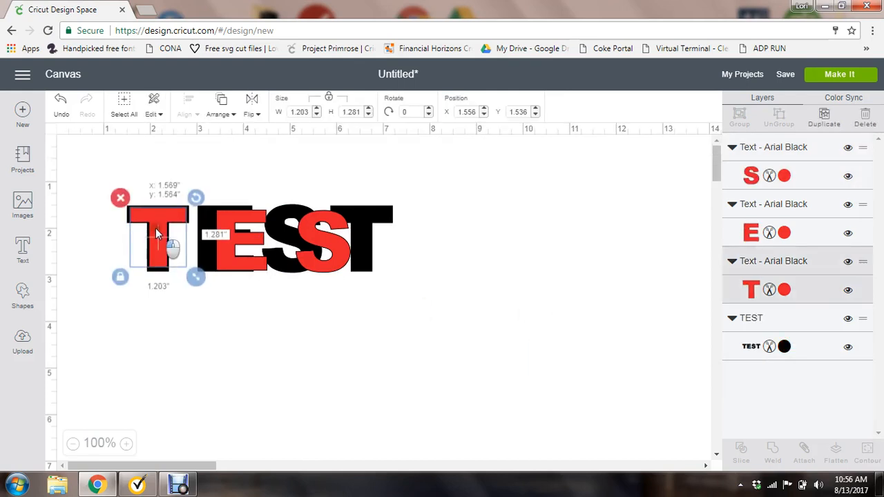
{"action": "left_click_drag", "start_coordinate": [155, 232], "coordinate": [157, 234]}
{"action": "left_click", "coordinate": [214, 237]}
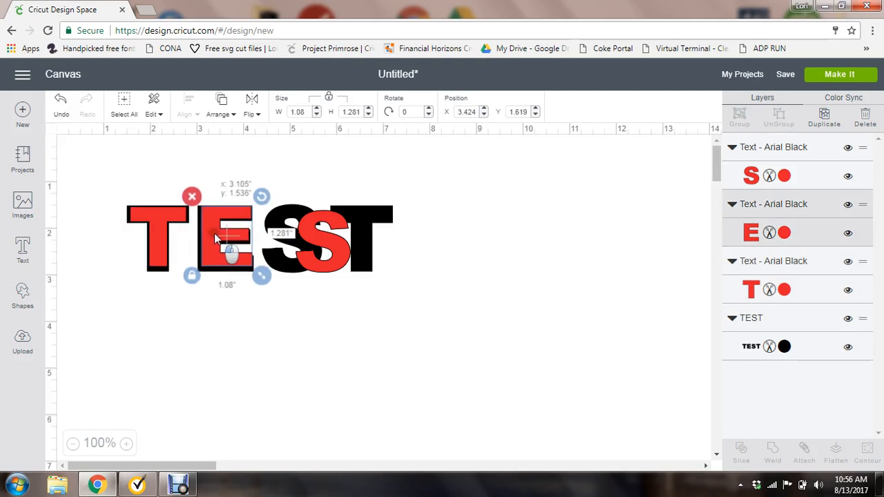
{"action": "left_click_drag", "start_coordinate": [214, 233], "coordinate": [213, 234]}
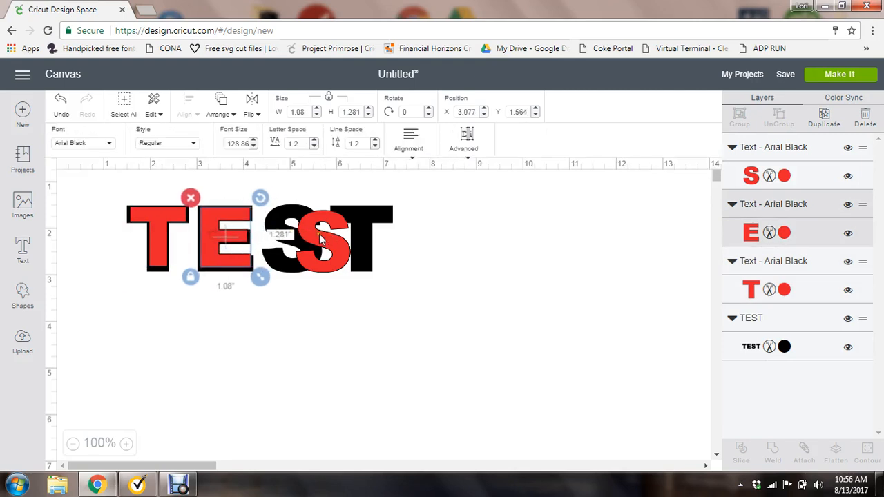
- Center the red S over its black letter, then undo the recent letter moves and the deletion of the last red T
{"action": "left_click_drag", "start_coordinate": [320, 238], "coordinate": [290, 237]}
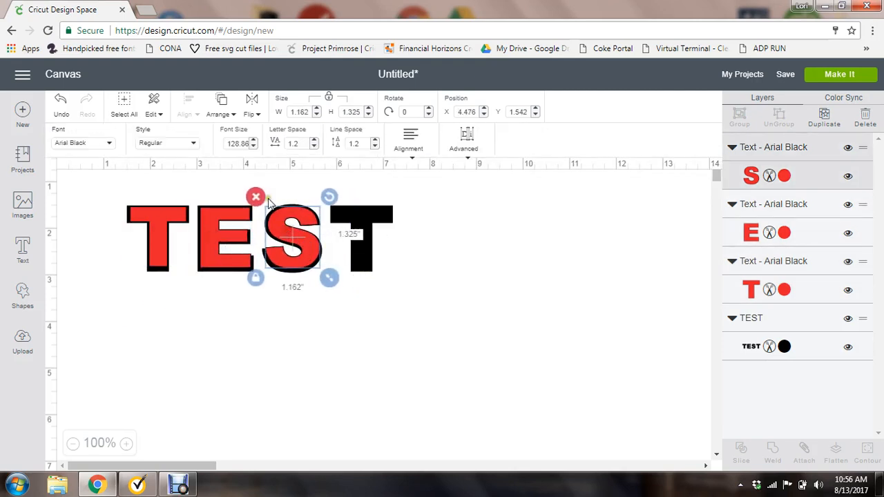
{"action": "left_click", "coordinate": [60, 100]}
{"action": "left_click", "coordinate": [61, 101]}
{"action": "left_click", "coordinate": [60, 100]}
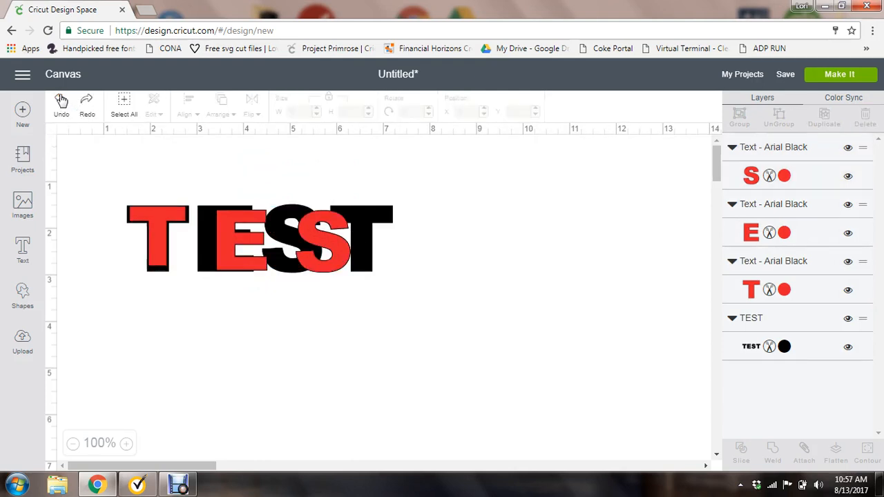
{"action": "left_click", "coordinate": [61, 100]}
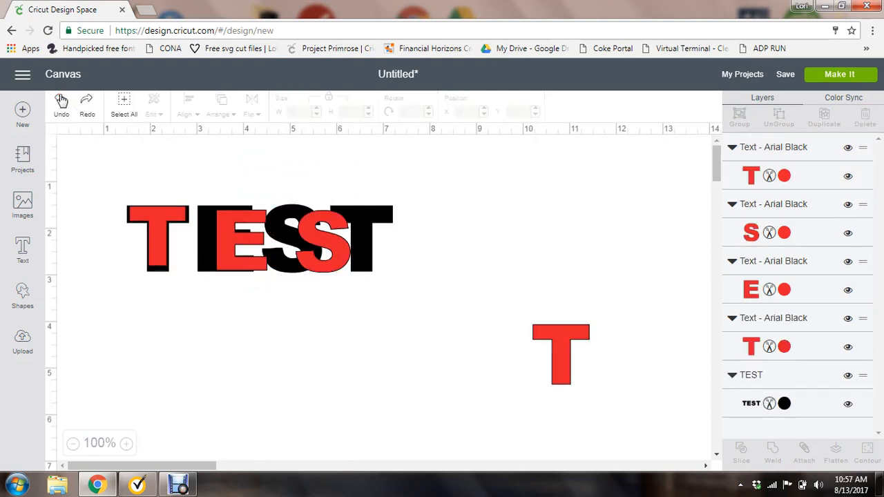
- Center all four red letters over the black TEST image, with the E at about X 3.08, Y 1.56 and the last T at X 5.94, Y 1.58
{"action": "left_click", "coordinate": [157, 223]}
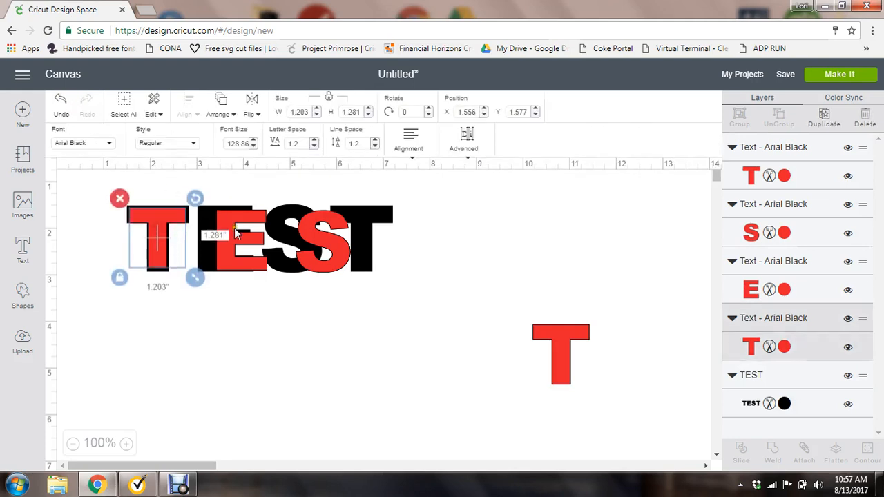
{"action": "left_click_drag", "start_coordinate": [234, 228], "coordinate": [215, 234]}
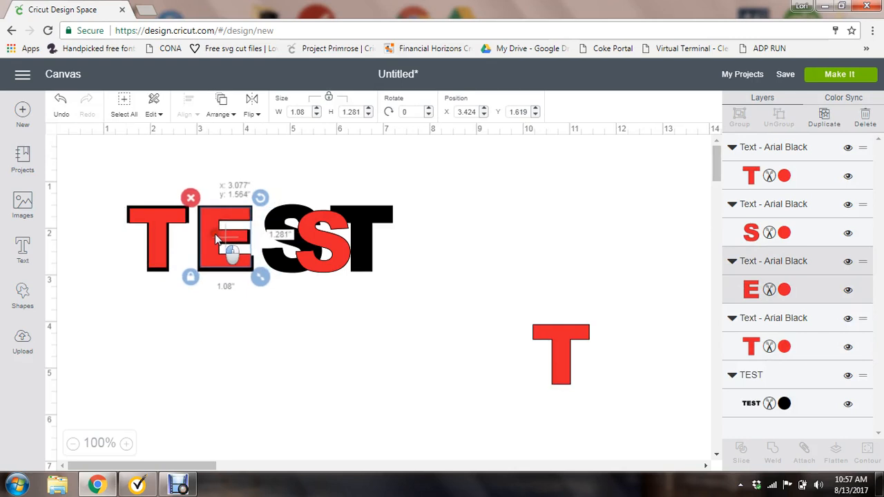
{"action": "left_click_drag", "start_coordinate": [324, 247], "coordinate": [299, 240]}
{"action": "left_click_drag", "start_coordinate": [572, 332], "coordinate": [362, 212]}
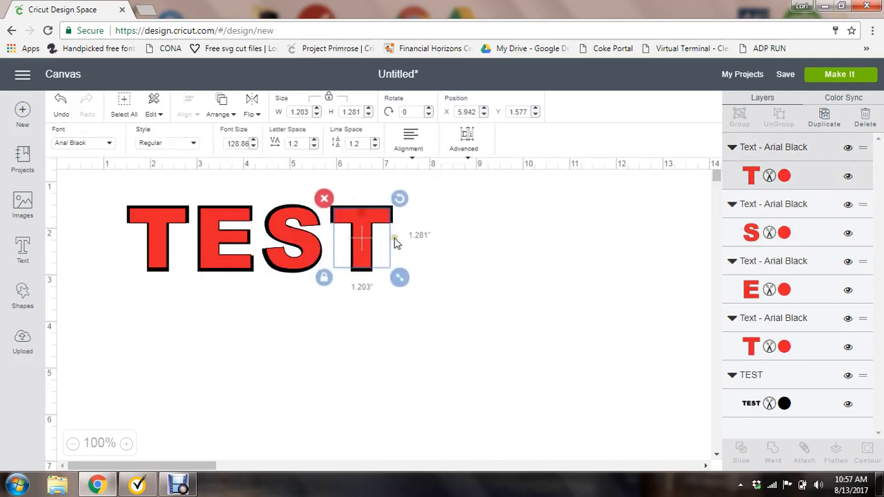
- Enlarge the black TEST image to about 5.81 × 1.49 in and nudge the red letters upward, with the last T at about Y 1.55
{"action": "left_click", "coordinate": [813, 412]}
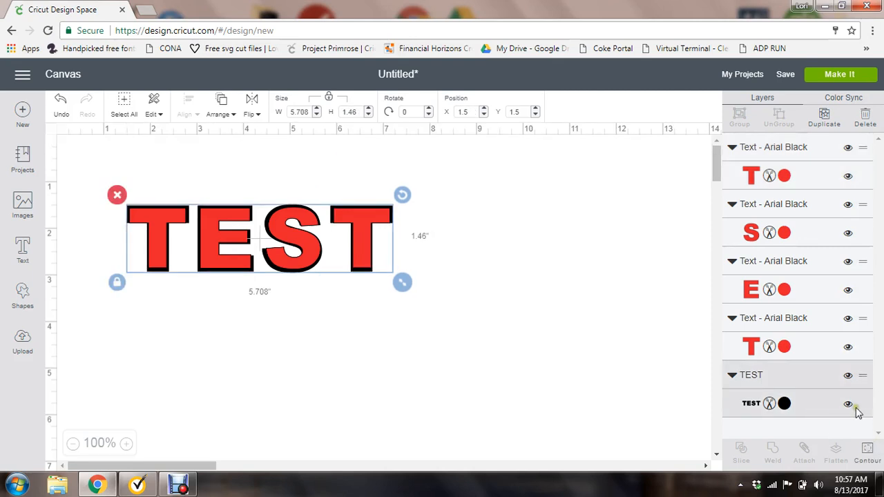
{"action": "left_click_drag", "start_coordinate": [402, 283], "coordinate": [407, 284]}
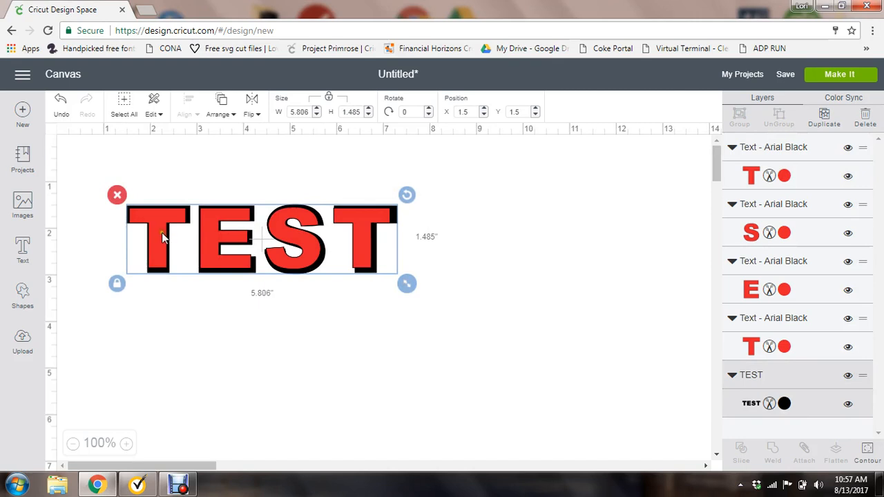
{"action": "left_click_drag", "start_coordinate": [163, 237], "coordinate": [213, 229]}
{"action": "left_click", "coordinate": [214, 235]}
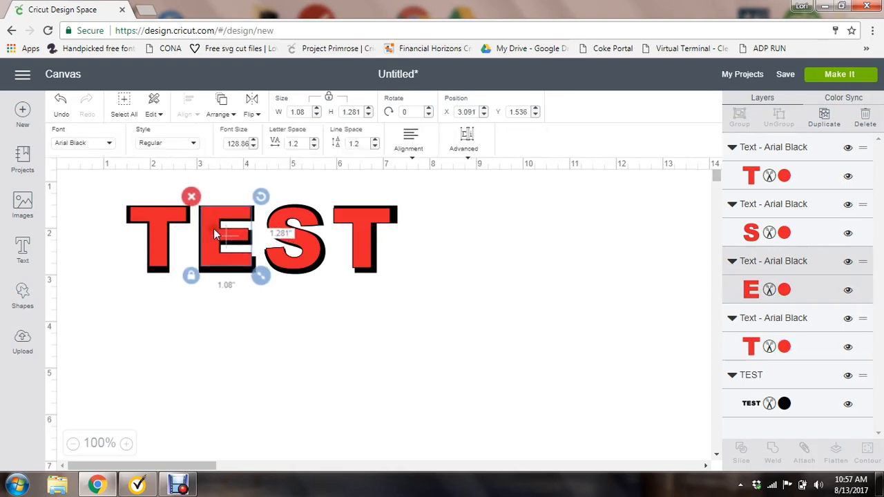
{"action": "left_click_drag", "start_coordinate": [315, 242], "coordinate": [363, 231]}
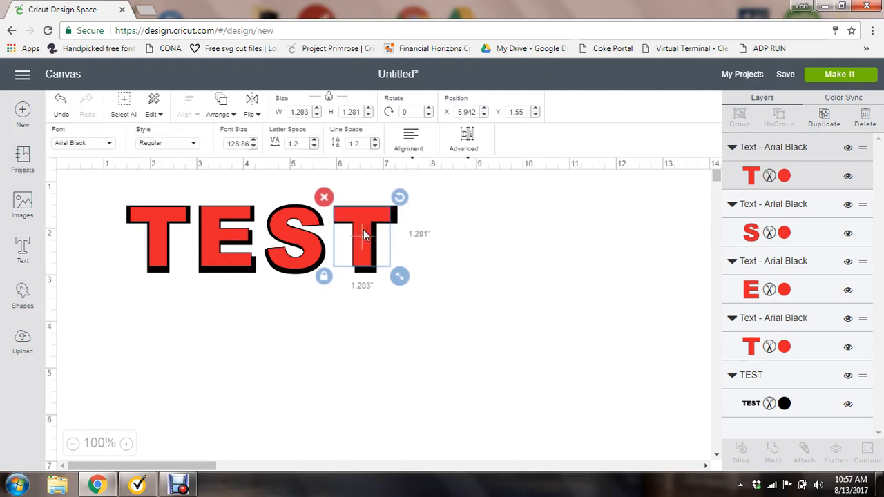